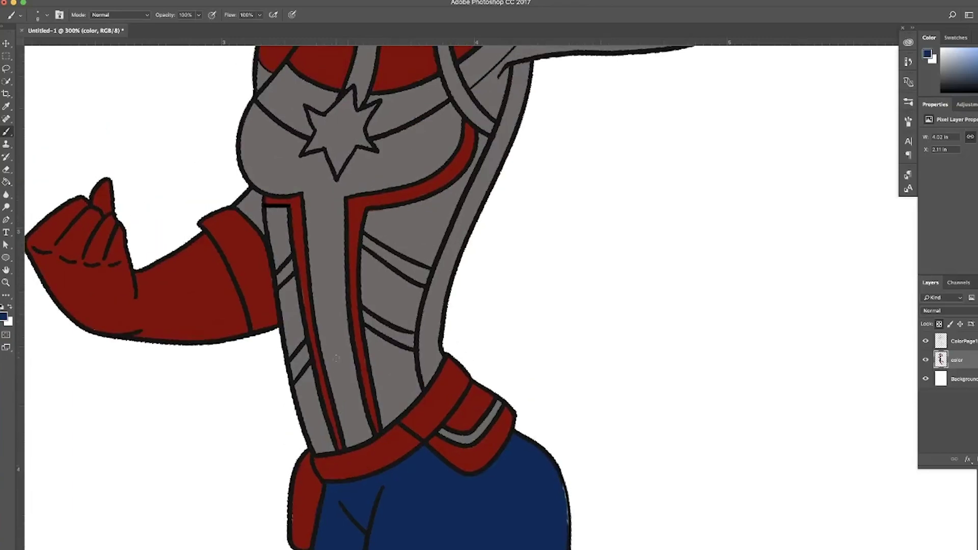
Step: Paint the torso panel beside the red stripe, the armpit area and the upper arm navy
left_click_drag(399, 225, 372, 218)
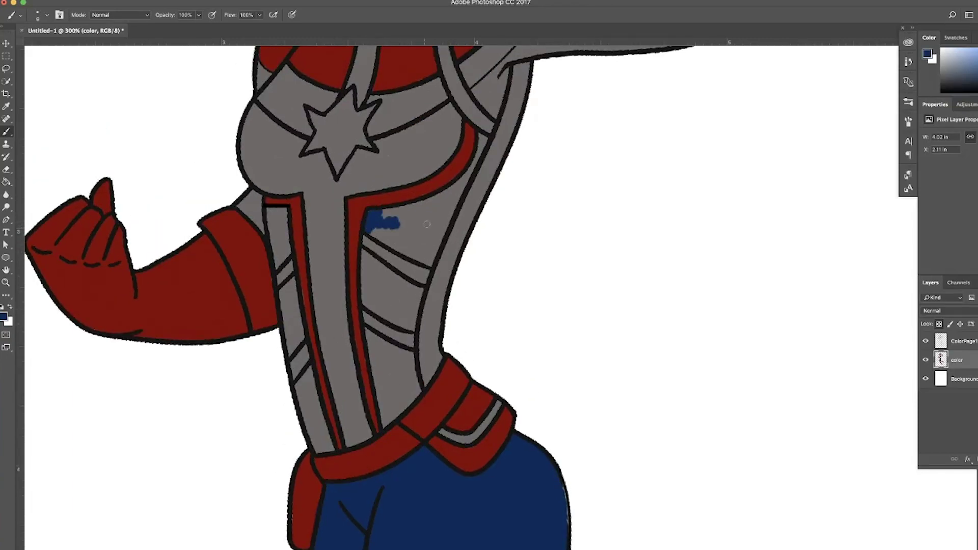
key("bracketright")
key("bracketright")
key("bracketright")
left_click_drag(414, 226, 445, 286)
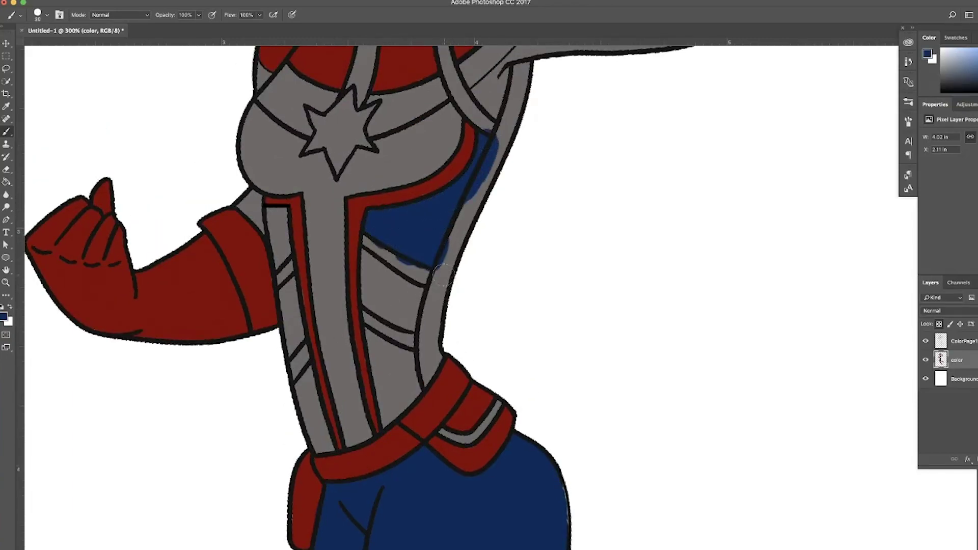
scroll(426, 278, "up", 5)
scroll(432, 350, "right", 5)
key("bracketleft")
key("bracketleft")
key("bracketleft")
left_click_drag(303, 270, 296, 321)
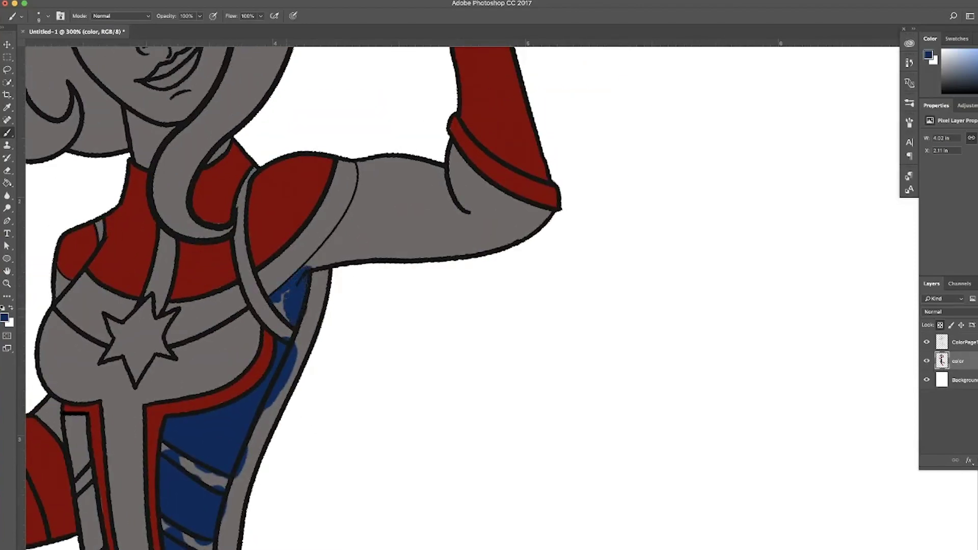
key("bracketright")
key("bracketright")
mouse_move(305, 278)
left_mouse_down()
mouse_move(384, 218)
mouse_move(367, 144)
mouse_move(437, 263)
mouse_move(563, 218)
mouse_move(504, 219)
left_mouse_up()
Step: Fill the narrow grey strips beside the shoulder and red line, and the torso, navy
scroll(355, 320, "down", 3)
scroll(355, 320, "left", 8)
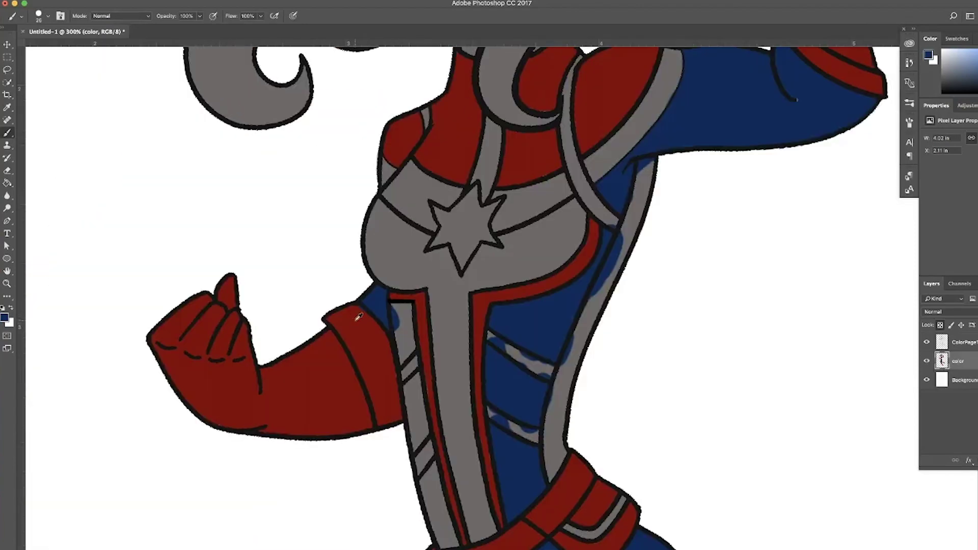
key("bracketleft")
key("bracketleft")
key("bracketleft")
left_click_drag(400, 308, 399, 321)
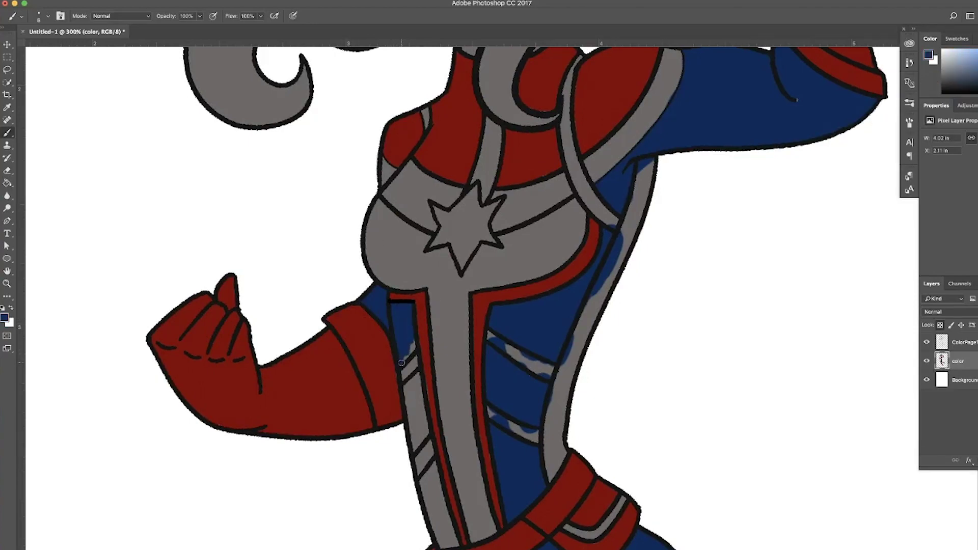
left_click_drag(412, 382, 417, 454)
scroll(413, 342, "down", 3)
scroll(412, 343, "right", 3)
key("bracketright")
key("bracketright")
key("bracketright")
mouse_move(370, 272)
left_mouse_down()
mouse_move(373, 341)
mouse_move(365, 222)
mouse_move(397, 433)
mouse_move(417, 460)
left_mouse_up()
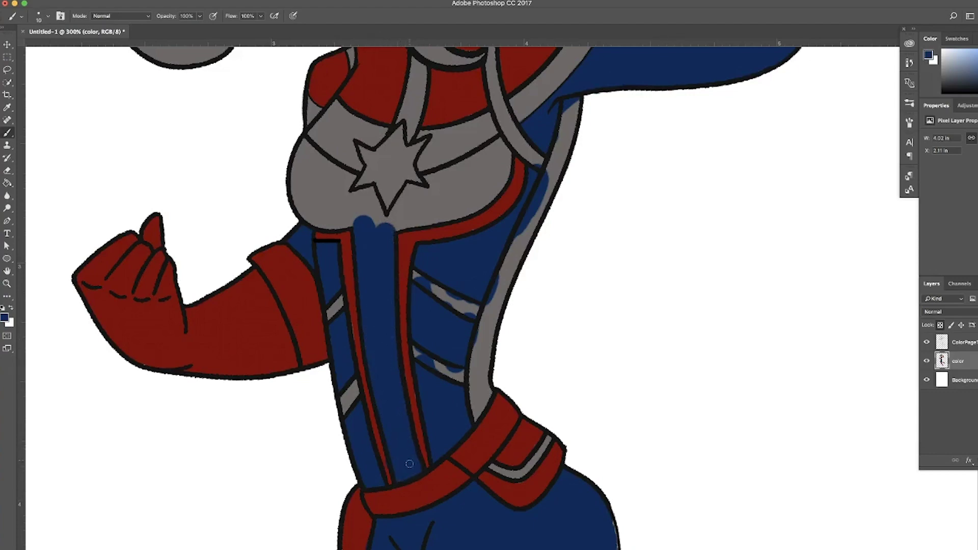
Step: Paint the left chest and waist area navy, covering the grey gap in the waist band
left_click(391, 387, "alt")
mouse_move(300, 153)
left_mouse_down()
mouse_move(296, 186)
mouse_move(364, 227)
mouse_move(312, 160)
mouse_move(423, 214)
mouse_move(504, 163)
mouse_move(438, 188)
mouse_move(489, 168)
mouse_move(505, 147)
left_mouse_up()
key("bracketleft")
key("bracketleft")
key("bracketleft")
scroll(489, 163, "up", 5)
key("bracketright")
key("bracketright")
key("bracketright")
mouse_move(405, 428)
left_mouse_down()
mouse_move(394, 477)
mouse_move(491, 191)
left_mouse_up()
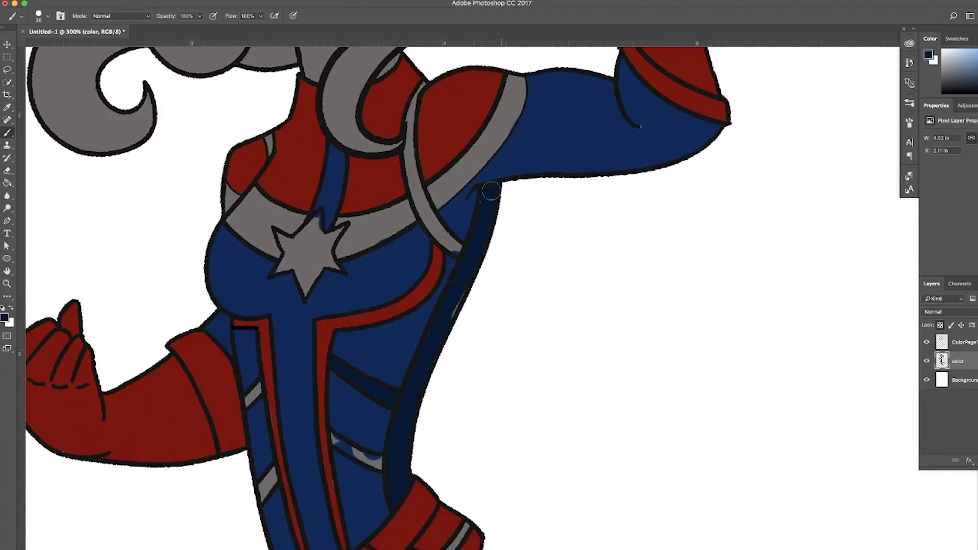
left_click_drag(356, 453, 377, 457)
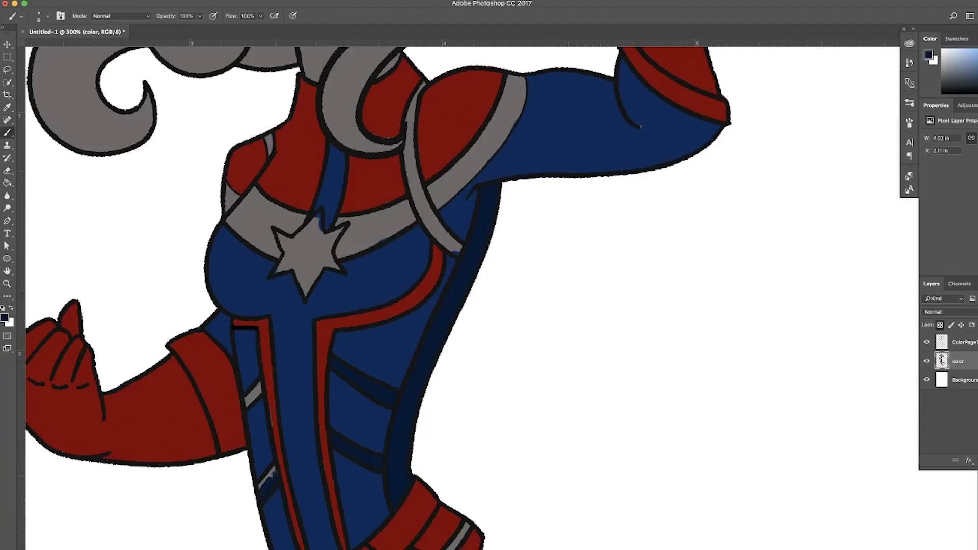
Step: Sample the arm's red and shade the red upper-arm strip darker
left_click(233, 394, "alt")
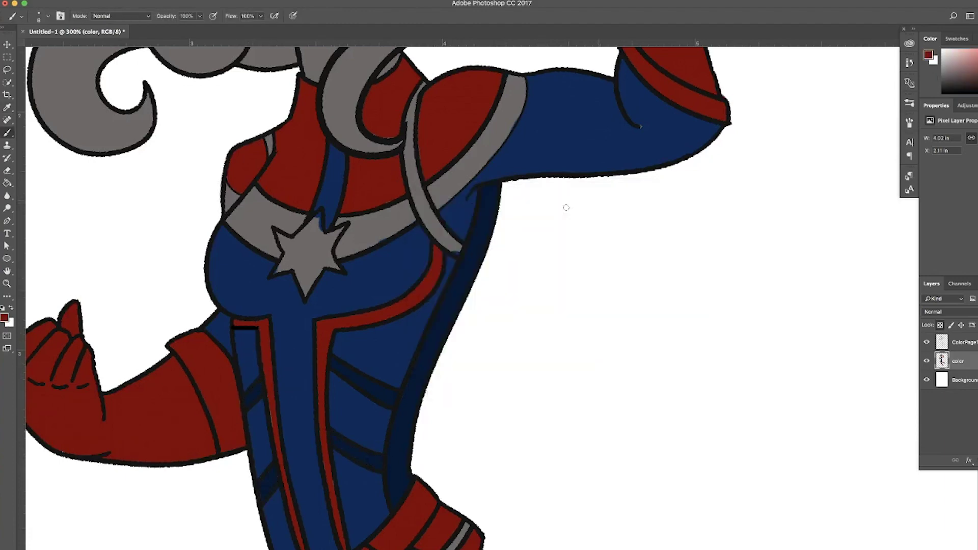
left_click_drag(196, 340, 234, 433)
left_click_drag(203, 377, 219, 416)
scroll(461, 356, "up", 3)
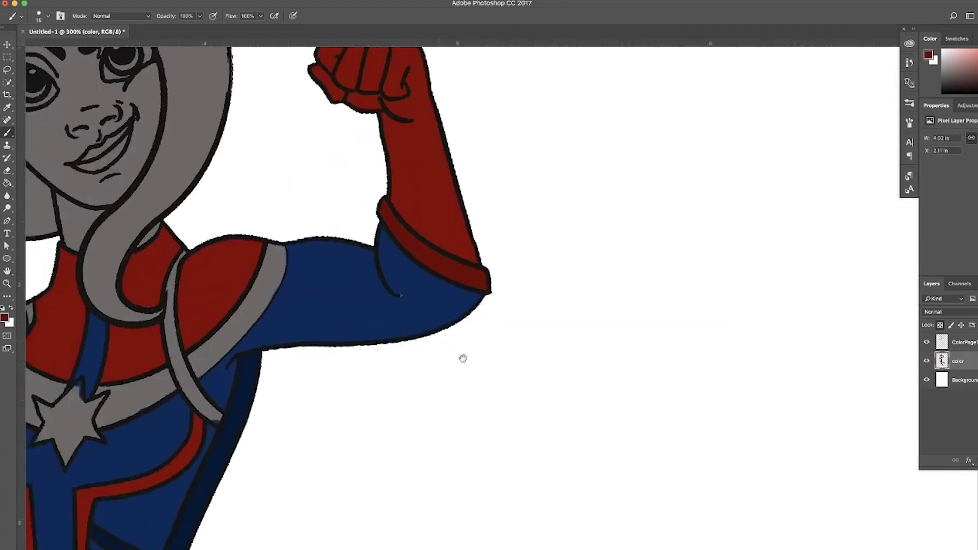
Step: Choose a golden yellow and fill the chest star gold
left_click(5, 318)
left_click(554, 319)
left_click(519, 220)
left_click(640, 204)
mouse_move(269, 303)
left_mouse_down()
mouse_move(286, 319)
mouse_move(341, 305)
left_mouse_up()
mouse_move(310, 344)
left_mouse_down()
mouse_move(280, 339)
mouse_move(331, 338)
left_mouse_up()
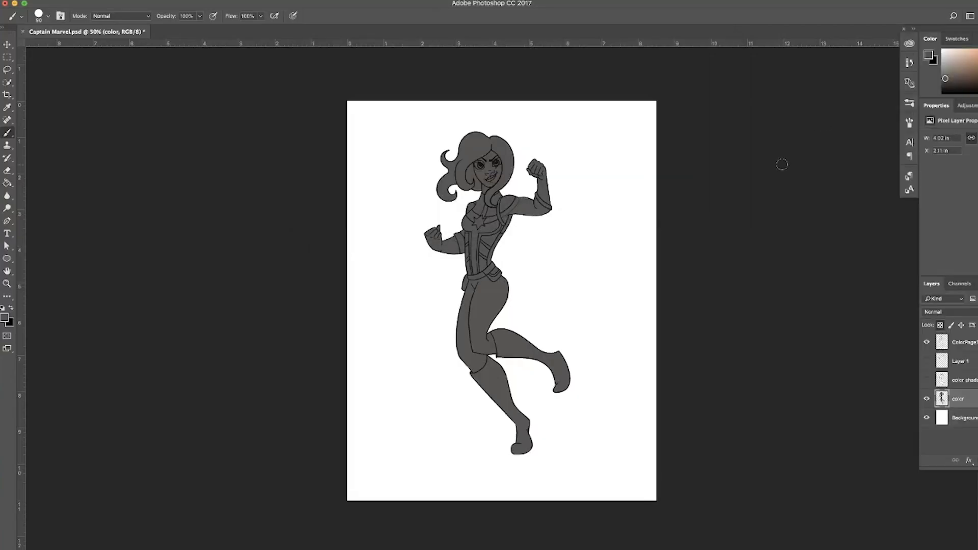
Step: Pick red, zoom to 100%, and paint the raised fist, forearm to the elbow and shoulder red
left_click(5, 319)
left_click(537, 267)
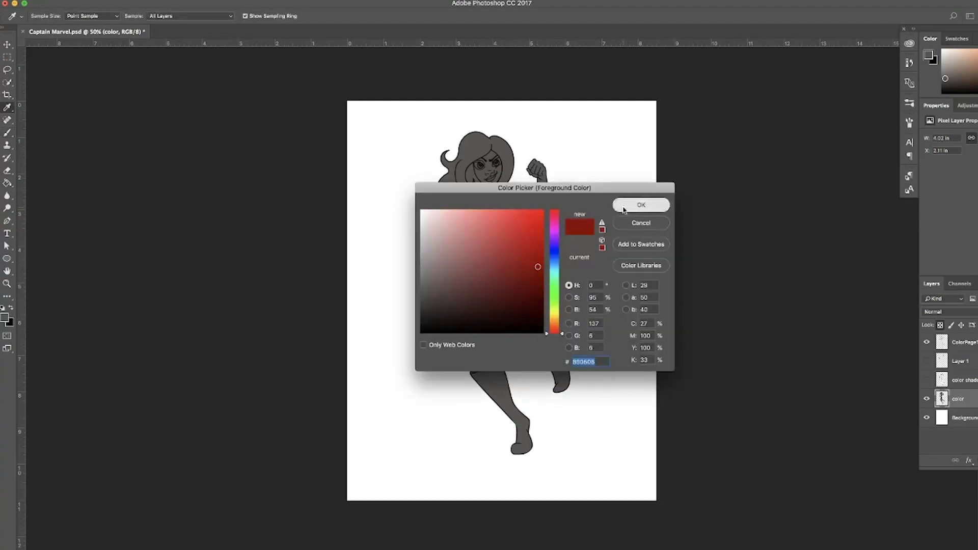
key("Return")
key("ctrl+1")
mouse_move(351, 168)
left_mouse_down()
mouse_move(372, 183)
mouse_move(412, 186)
left_mouse_up()
scroll(627, 212, "up", 5)
left_click_drag(524, 160, 550, 237)
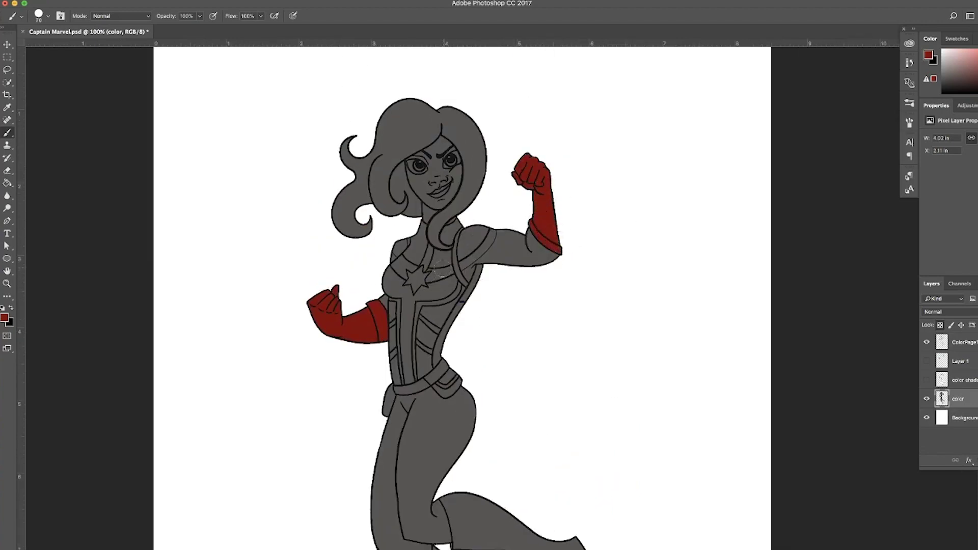
left_click_drag(477, 229, 462, 249)
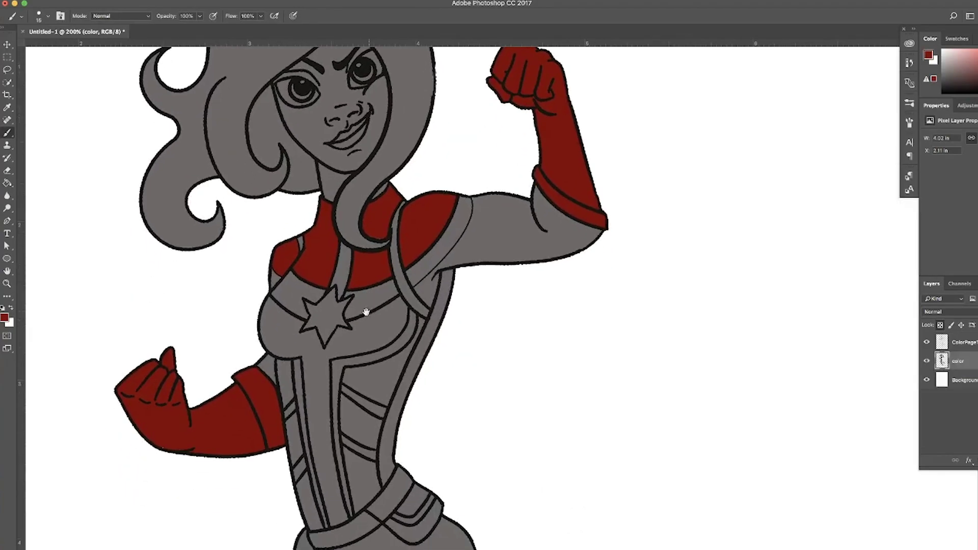
Step: Add red stripes along both suit seams and paint both boots red on the color layer
mouse_move(407, 313)
left_mouse_down()
mouse_move(349, 352)
mouse_move(331, 350)
mouse_move(337, 456)
left_mouse_up()
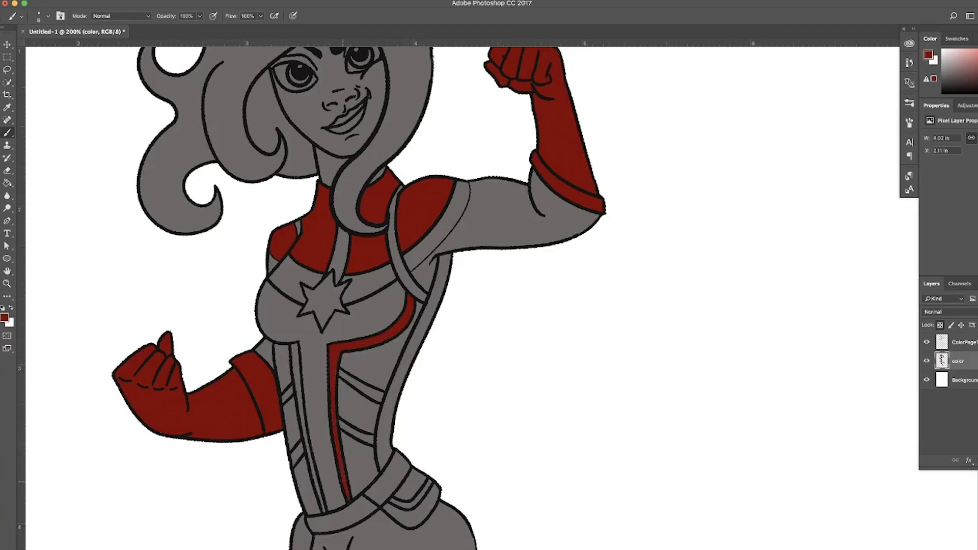
left_click_drag(295, 346, 300, 402)
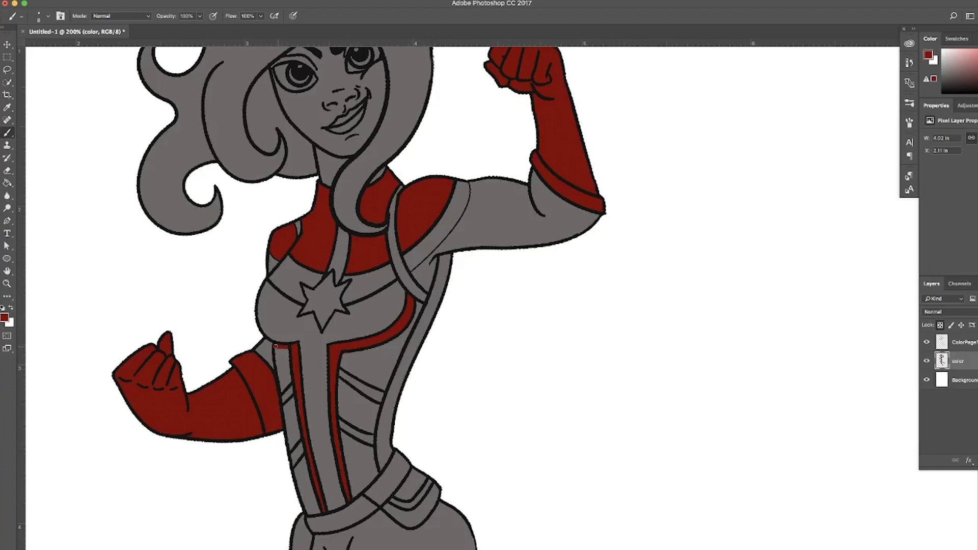
key("alt+bracketright")
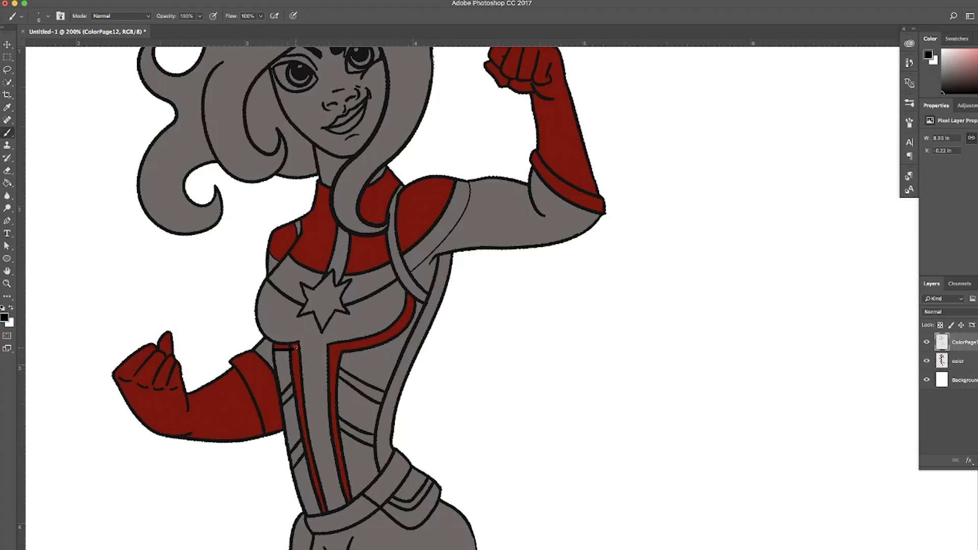
left_click(958, 361)
left_click(299, 348, "alt")
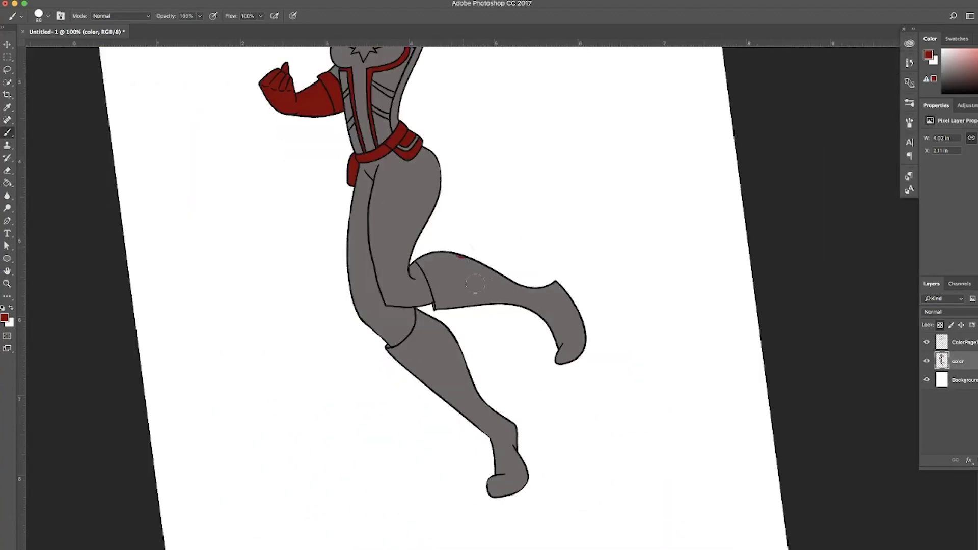
mouse_move(475, 284)
left_mouse_down()
mouse_move(448, 275)
mouse_move(565, 351)
mouse_move(504, 438)
mouse_move(408, 357)
mouse_move(443, 331)
mouse_move(423, 265)
left_mouse_up()
left_click_drag(417, 316, 428, 336)
Step: Choose a dark navy and paint the knee, thigh, upper thigh and hip navy
key("ctrl+plus")
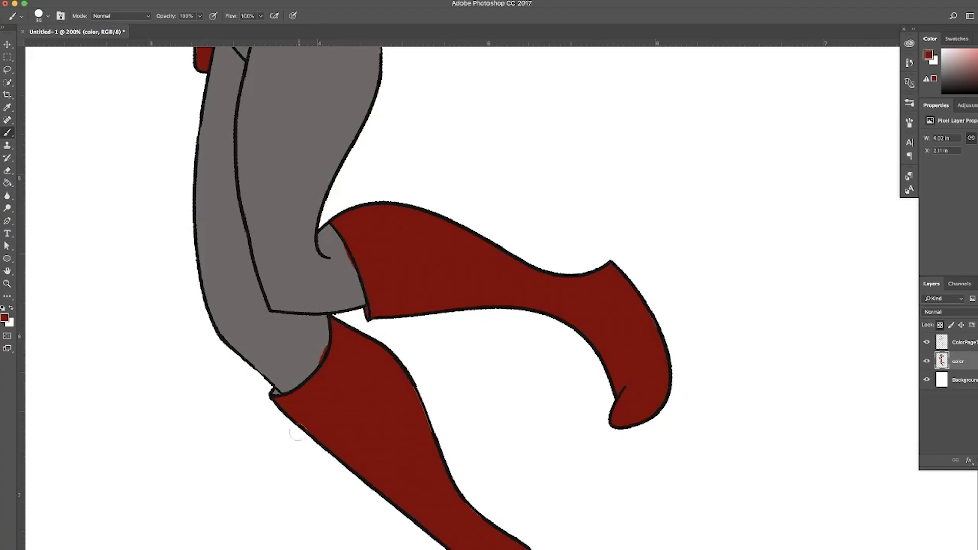
left_click(5, 318)
left_click(530, 283)
left_click(646, 203)
mouse_move(280, 248)
left_mouse_down()
mouse_move(331, 296)
mouse_move(306, 227)
mouse_move(352, 285)
left_mouse_up()
key("bracketright")
key("bracketright")
mouse_move(275, 306)
left_mouse_down()
mouse_move(225, 327)
mouse_move(305, 331)
mouse_move(273, 371)
mouse_move(314, 355)
left_mouse_up()
key("ctrl+minus")
key("ctrl+minus")
key("bracketright")
key("bracketright")
key("bracketright")
mouse_move(422, 301)
left_mouse_down()
mouse_move(407, 239)
mouse_move(466, 209)
left_mouse_up()
key("ctrl+plus")
key("ctrl+plus")
key("ctrl+plus")
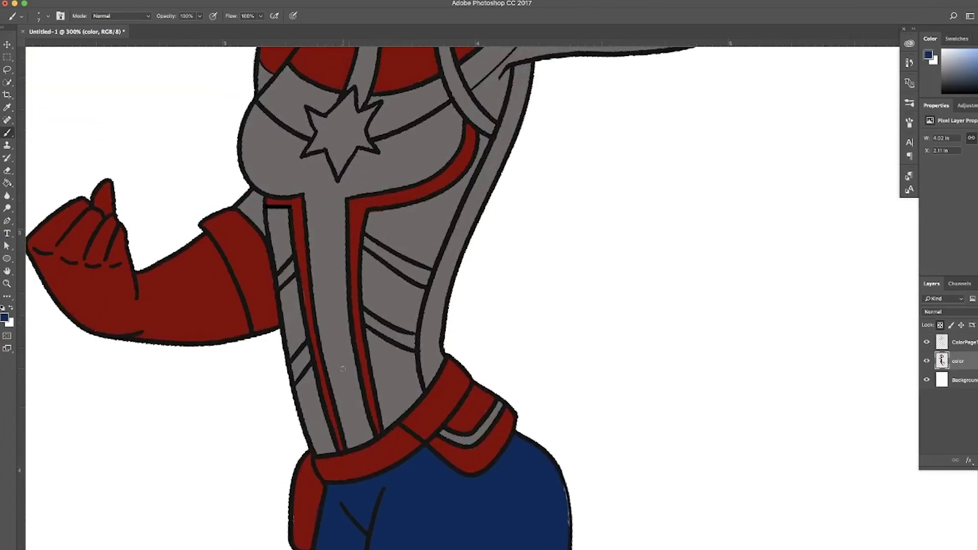
Step: Paint the grey torso, the area under the armpit and the upper arm to the elbow navy
mouse_move(398, 225)
left_mouse_down()
mouse_move(372, 215)
mouse_move(430, 258)
mouse_move(487, 140)
left_mouse_up()
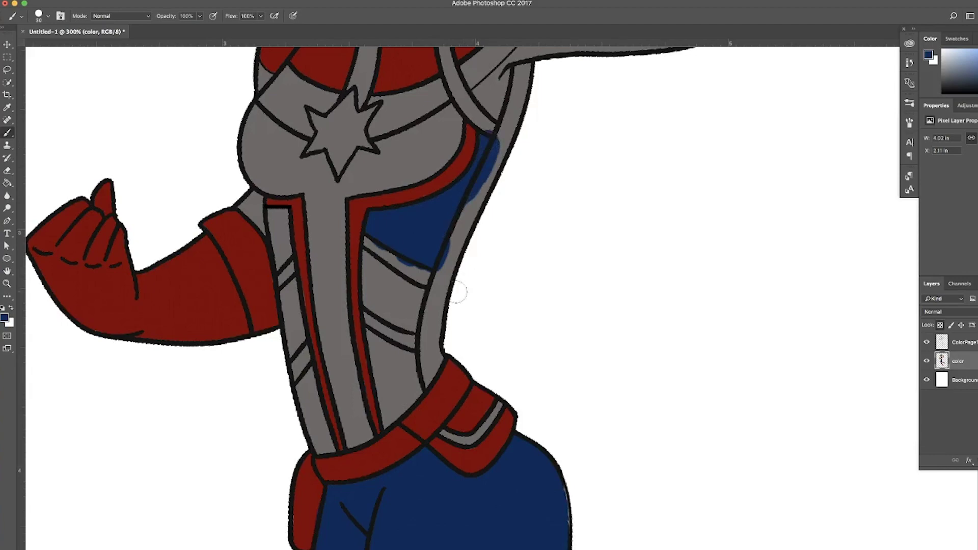
scroll(458, 278, "up", 2)
scroll(498, 278, "up", 6)
mouse_move(305, 270)
left_mouse_down()
mouse_move(288, 318)
mouse_move(329, 252)
mouse_move(412, 174)
left_mouse_up()
key("bracketright")
key("bracketright")
key("bracketright")
mouse_move(397, 239)
left_mouse_down()
mouse_move(393, 127)
mouse_move(337, 242)
left_mouse_up()
left_click_drag(433, 168, 484, 249)
mouse_move(489, 203)
left_mouse_down()
mouse_move(545, 245)
mouse_move(510, 230)
left_mouse_up()
Step: Paint navy beside the armpit and fill the centre strip navy down to the belt
scroll(359, 322, "down", 2)
scroll(359, 322, "left", 6)
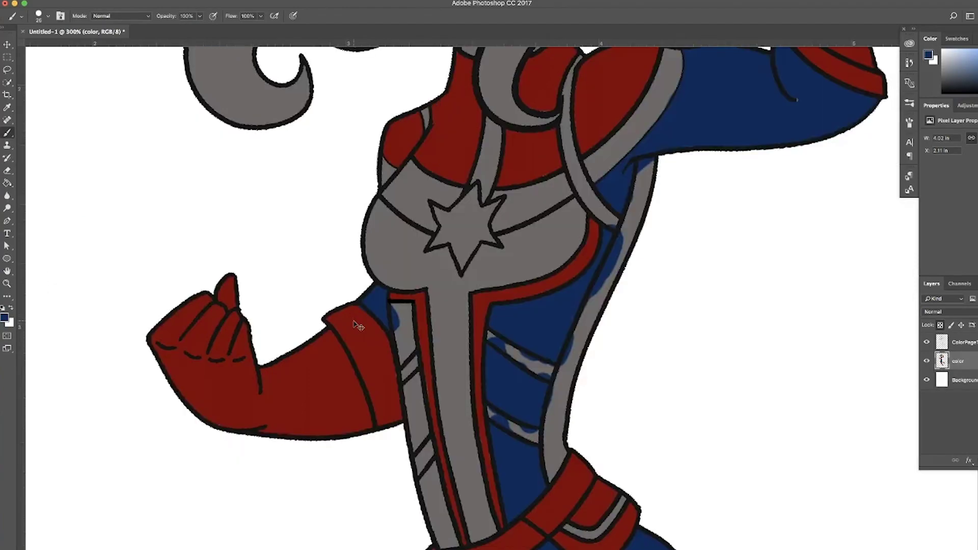
left_click(399, 317, "alt")
left_click_drag(402, 310, 401, 341)
key("bracketleft")
key("bracketleft")
key("bracketleft")
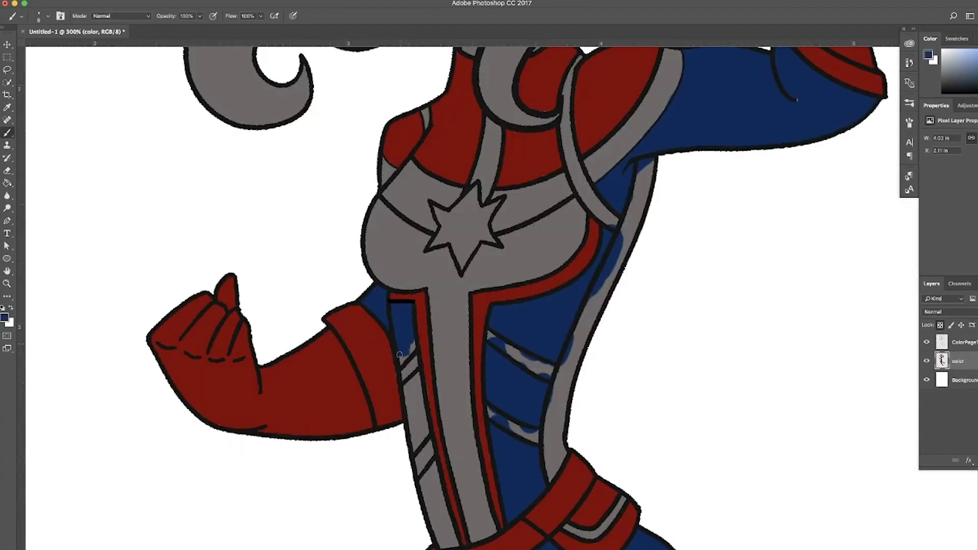
scroll(409, 408, "down", 5)
scroll(410, 407, "up", 3)
scroll(410, 408, "right", 3)
mouse_move(372, 274)
left_mouse_down()
mouse_move(374, 340)
mouse_move(364, 227)
mouse_move(387, 305)
mouse_move(390, 403)
left_mouse_up()
key("bracketright")
key("bracketright")
key("bracketleft")
key("bracketleft")
mouse_move(372, 364)
left_mouse_down()
mouse_move(382, 423)
mouse_move(402, 473)
mouse_move(412, 470)
left_mouse_up()
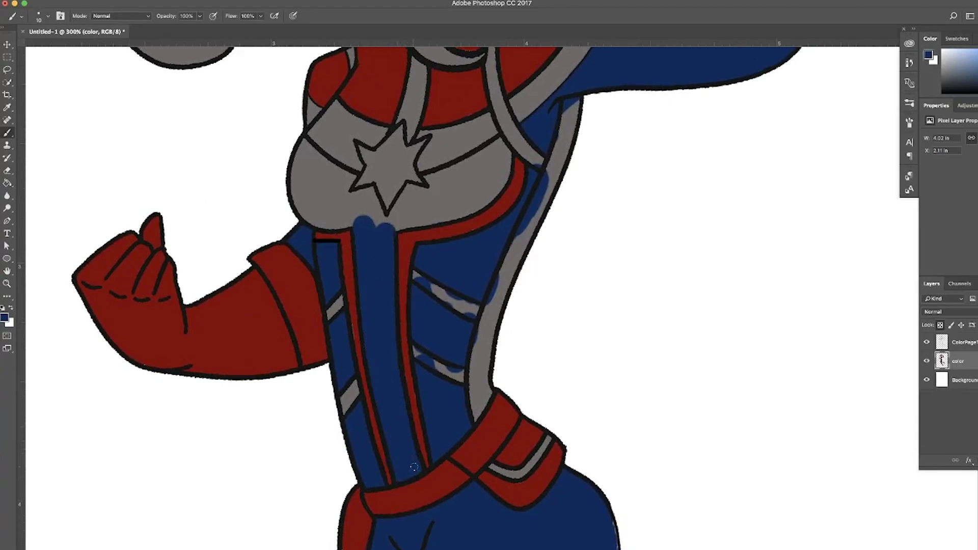
Step: Fill the left chest and the area around the star navy
left_click(401, 394, "alt")
key("bracketright")
mouse_move(298, 158)
left_mouse_down()
mouse_move(305, 204)
mouse_move(356, 214)
mouse_move(333, 192)
mouse_move(351, 173)
left_mouse_up()
mouse_move(388, 214)
left_mouse_down()
mouse_move(509, 153)
mouse_move(474, 147)
mouse_move(389, 245)
left_mouse_up()
key("bracketleft")
key("bracketright")
Step: Cover the torso's right and lower-left edge strips in dark navy, then select dark red
left_click_drag(405, 402, 404, 487)
key("bracketleft")
key("bracketleft")
left_click_drag(398, 419, 493, 190)
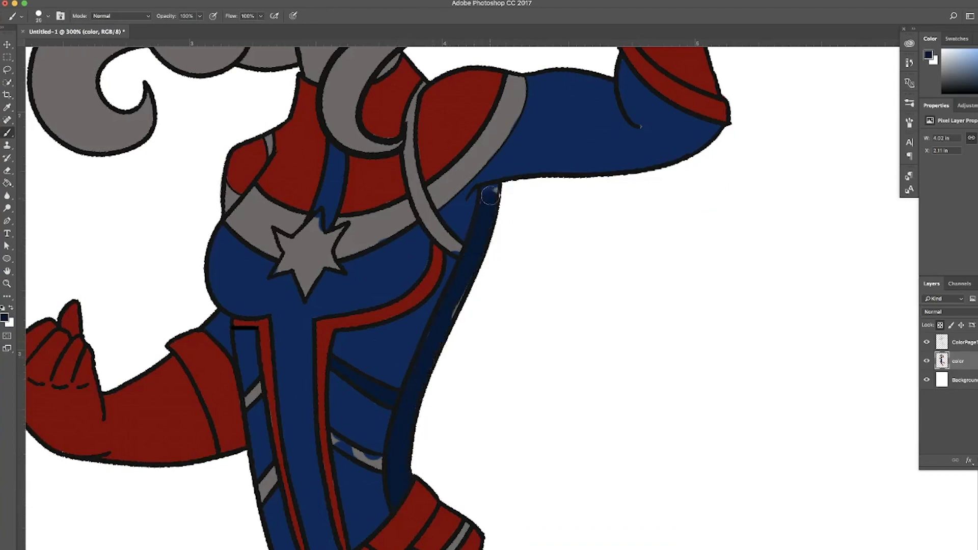
left_click_drag(273, 474, 262, 490)
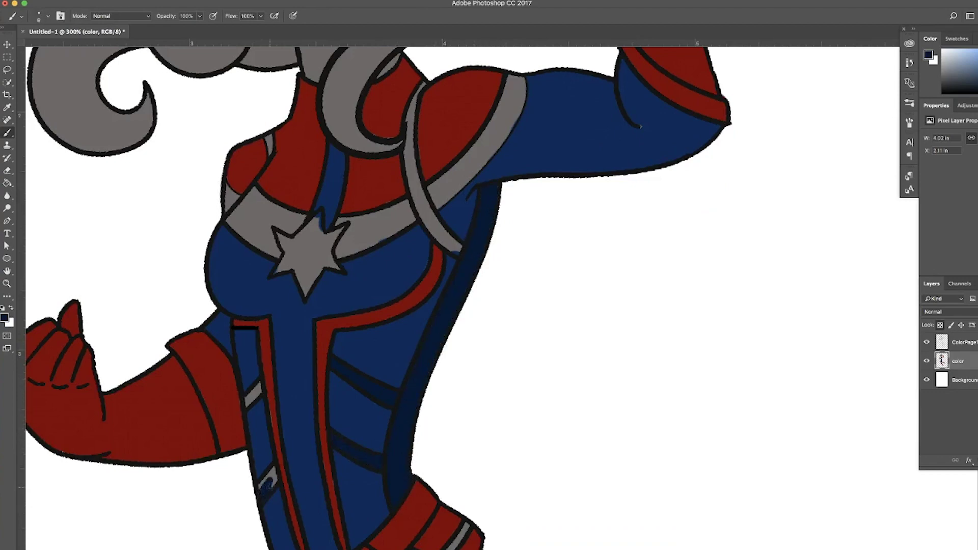
key("bracketright")
left_click(4, 317)
left_click(539, 279)
Step: Shade the left arm dark red
key("Return")
mouse_move(175, 349)
left_mouse_down()
mouse_move(228, 367)
mouse_move(237, 426)
left_mouse_up()
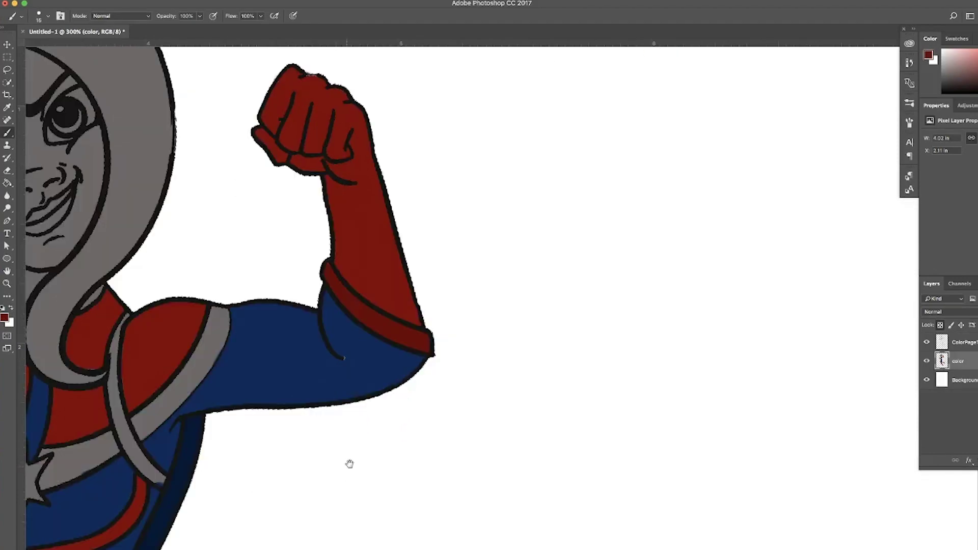
scroll(349, 463, "up", 5)
Step: Switch to gold and paint the chest star and the grey shoulder strap gold
left_click(4, 317)
left_click(554, 320)
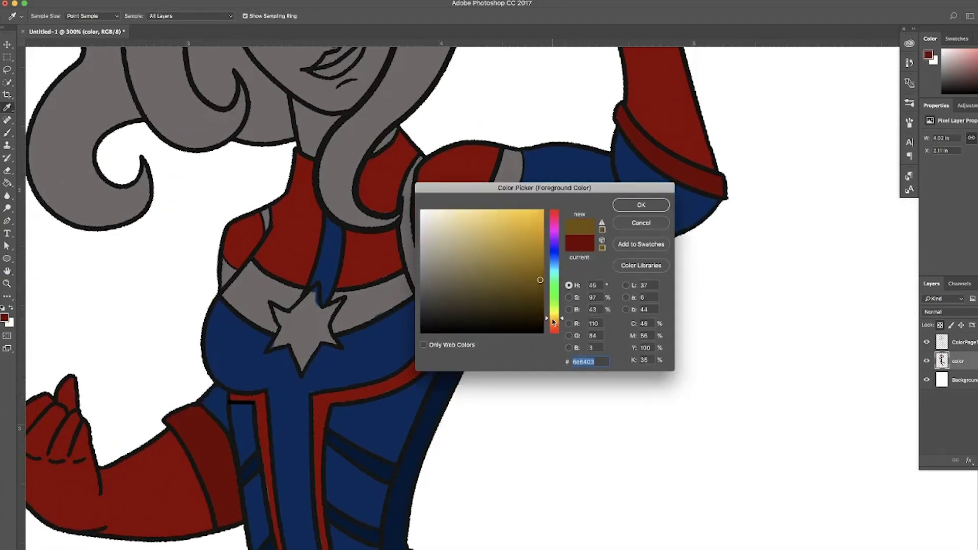
left_click(527, 215)
key("Return")
mouse_move(270, 303)
left_mouse_down()
mouse_move(305, 326)
mouse_move(336, 308)
mouse_move(284, 332)
mouse_move(325, 327)
mouse_move(443, 267)
mouse_move(466, 237)
left_mouse_up()
key("]")
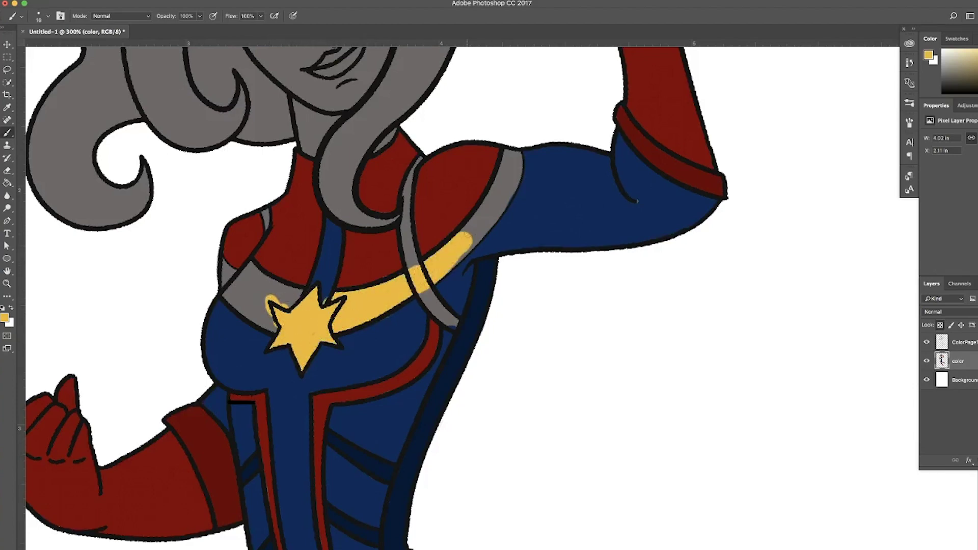
mouse_move(512, 153)
left_mouse_down()
mouse_move(504, 204)
mouse_move(461, 255)
left_mouse_up()
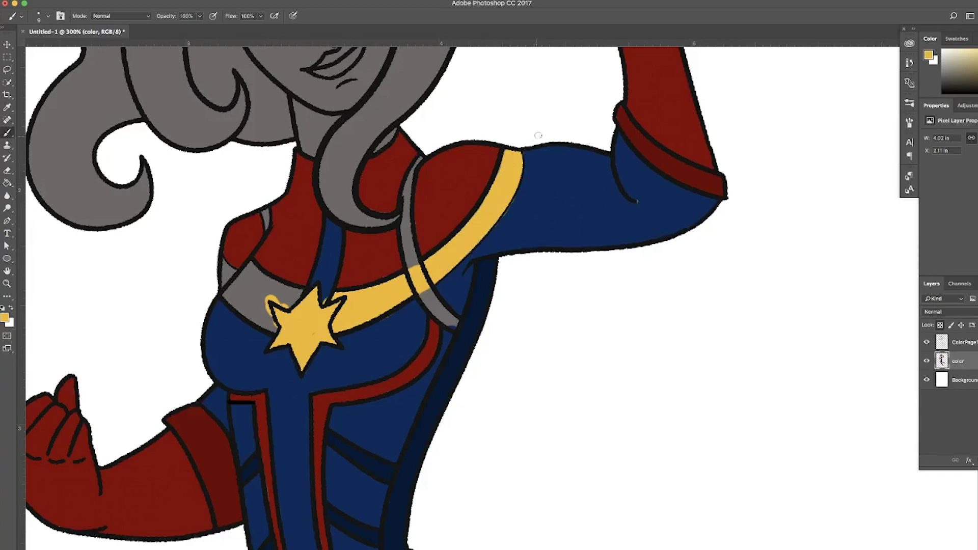
Step: Paint the strap across the chest, the chest band under the star and the belt buckle strip gold
left_click(531, 211, "alt")
left_click(425, 282, "alt")
left_click_drag(423, 291, 454, 325)
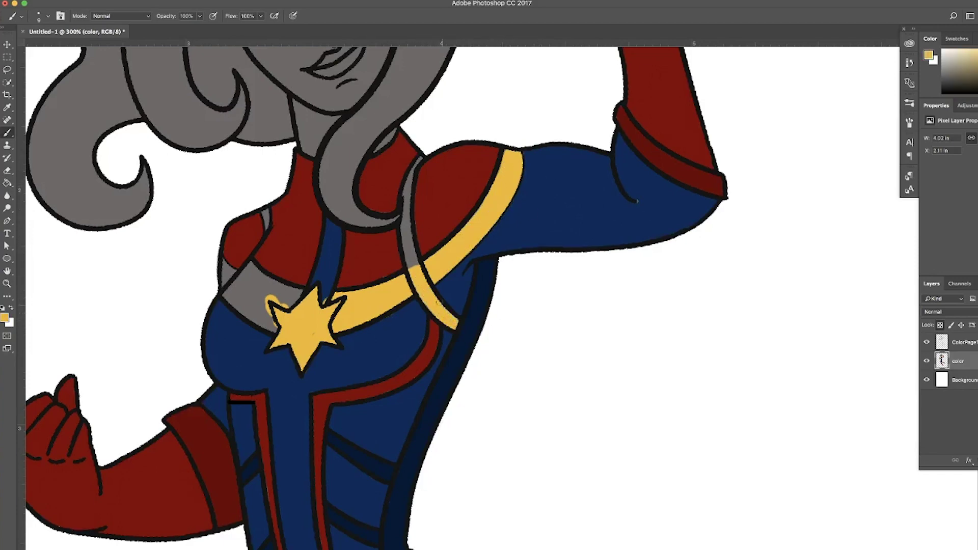
left_click_drag(407, 189, 411, 254)
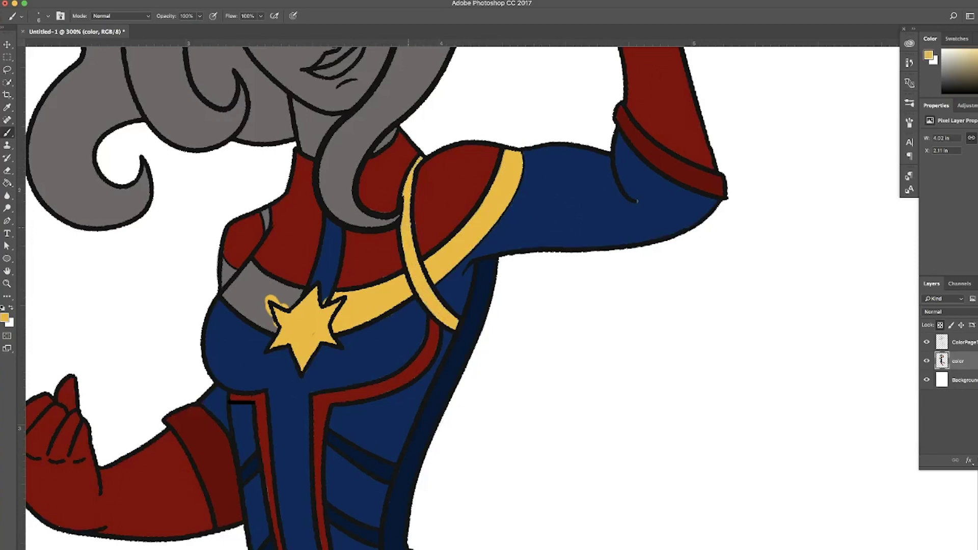
mouse_move(240, 281)
left_mouse_down()
mouse_move(262, 267)
mouse_move(306, 296)
left_mouse_up()
left_click_drag(227, 295, 275, 331)
left_click(328, 289, "alt")
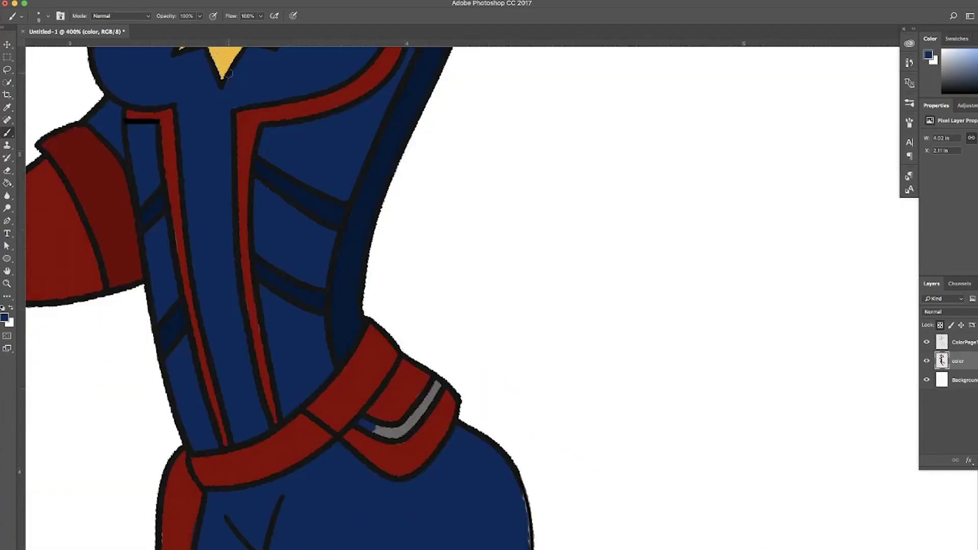
left_click(222, 64, "alt")
left_click_drag(359, 422, 438, 384)
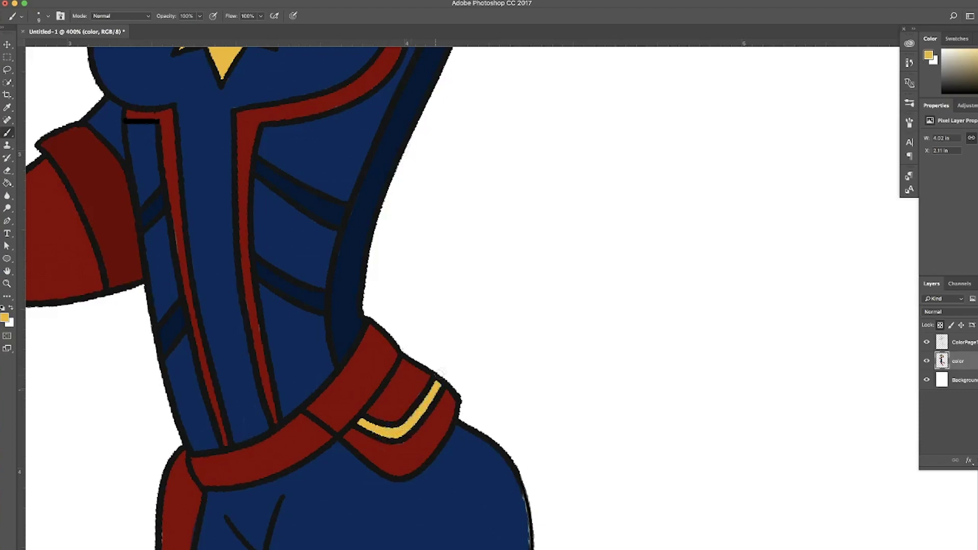
Step: Zoom to the face, sample the skin tone and fill in skin beside the eye
key("ctrl+0")
scroll(482, 286, "up", 3)
left_click_drag(483, 285, 579, 306)
left_click(438, 305, "alt")
mouse_move(341, 254)
left_mouse_down()
mouse_move(412, 258)
mouse_move(377, 206)
mouse_move(341, 232)
left_mouse_up()
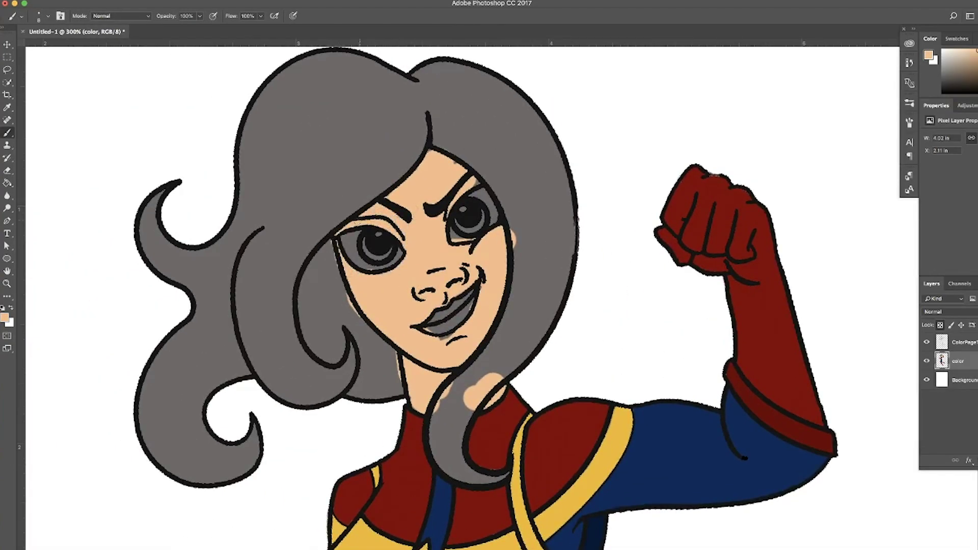
Step: Paint the whites of both eyes pure white
key("x")
left_click(4, 318)
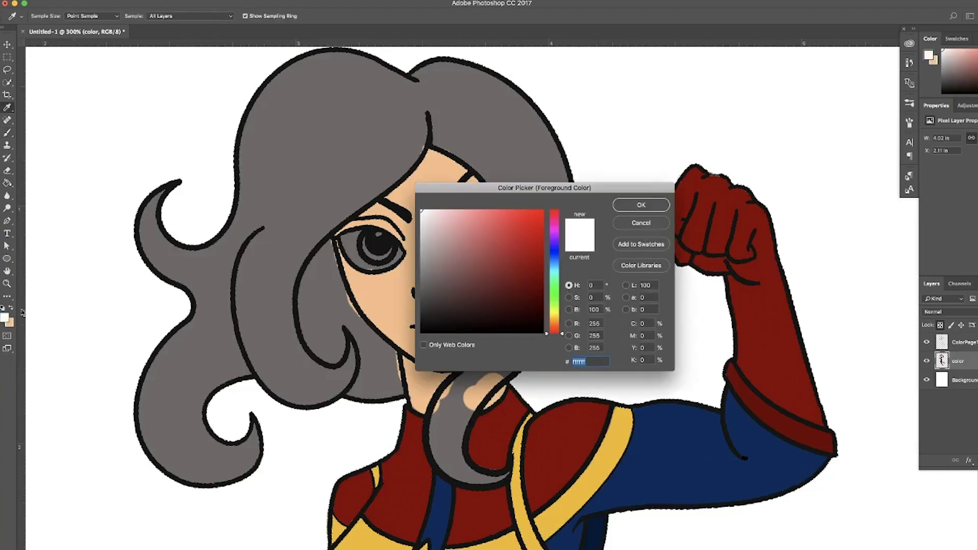
key("Return")
left_click_drag(346, 243, 395, 267)
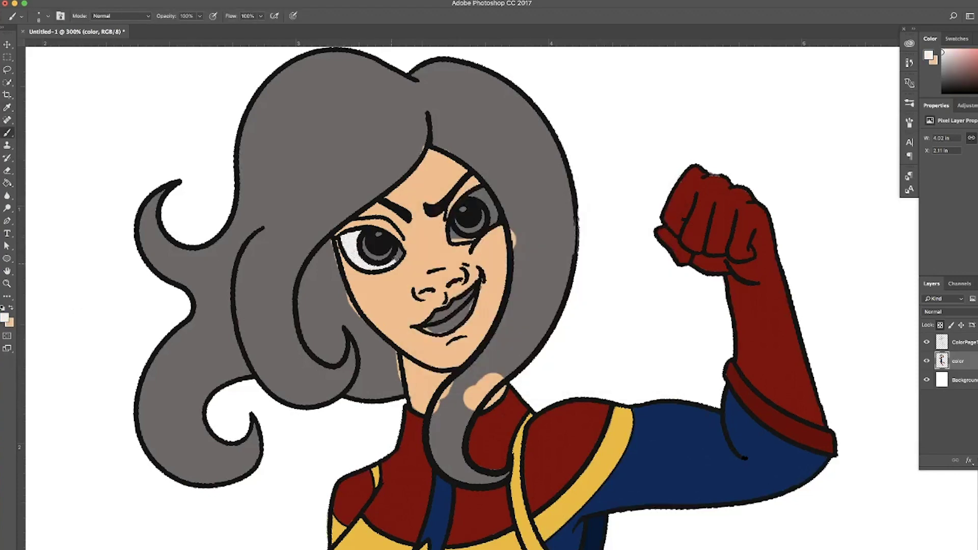
left_click_drag(476, 195, 494, 209)
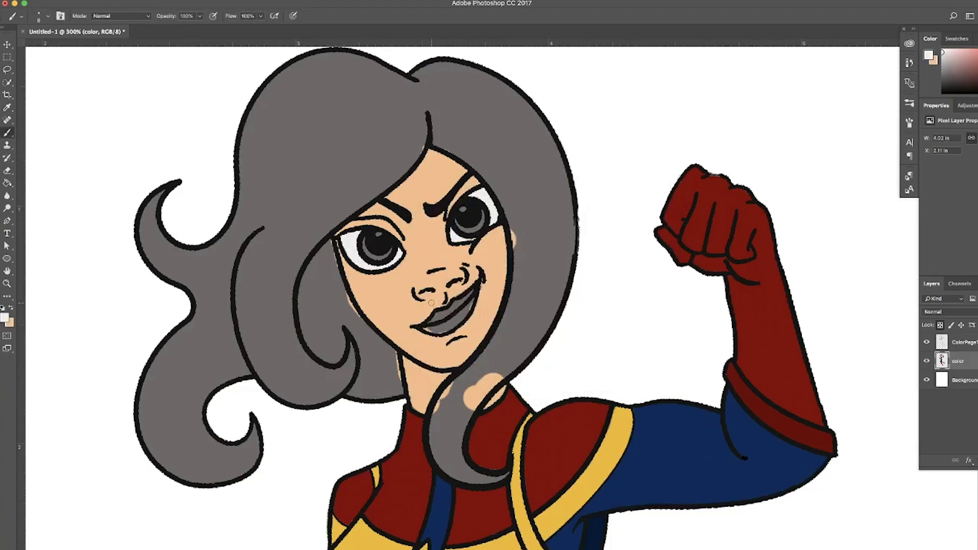
Step: Choose dark blue for the irises, then pick pink and paint the lower lip
left_click(5, 318)
key("Return")
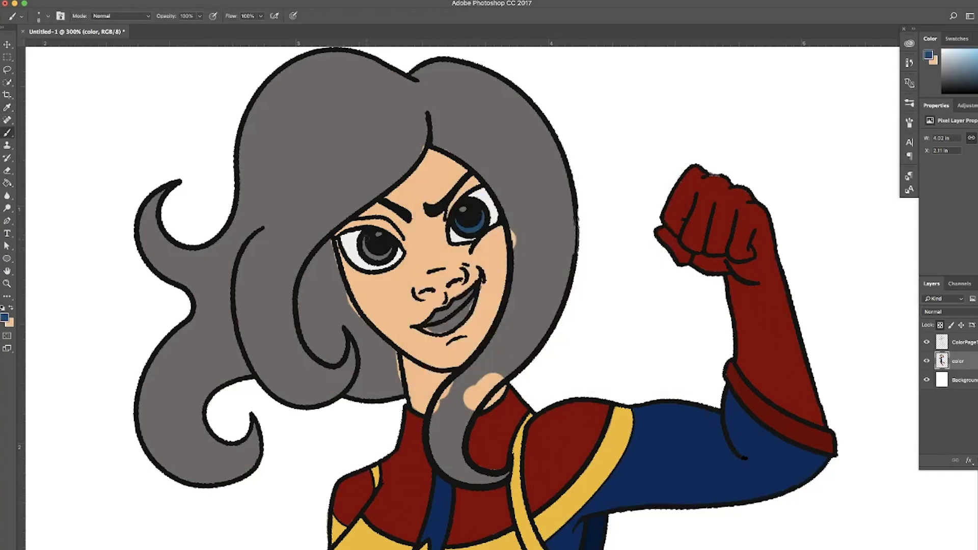
key("d")
key("x")
left_click(5, 317)
key("Return")
left_click_drag(430, 318, 460, 318)
left_click(487, 289, "alt")
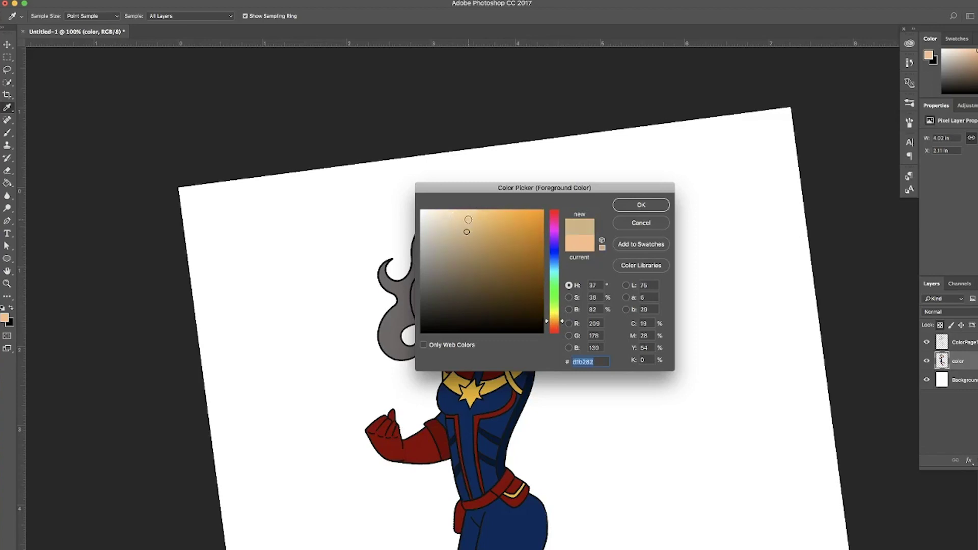
Step: Lighten the sampled skin colour to a pale blonde in the Color Picker
left_click(562, 322)
left_click(463, 212)
left_click(637, 205)
Step: Paint the hair pale blonde, including the strand beside the face and the tip by the collar
key("b")
mouse_move(438, 219)
left_mouse_down()
mouse_move(402, 300)
mouse_move(407, 357)
left_mouse_up()
mouse_move(388, 305)
left_mouse_down()
mouse_move(448, 326)
mouse_move(479, 224)
mouse_move(501, 255)
mouse_move(514, 301)
mouse_move(502, 306)
left_mouse_up()
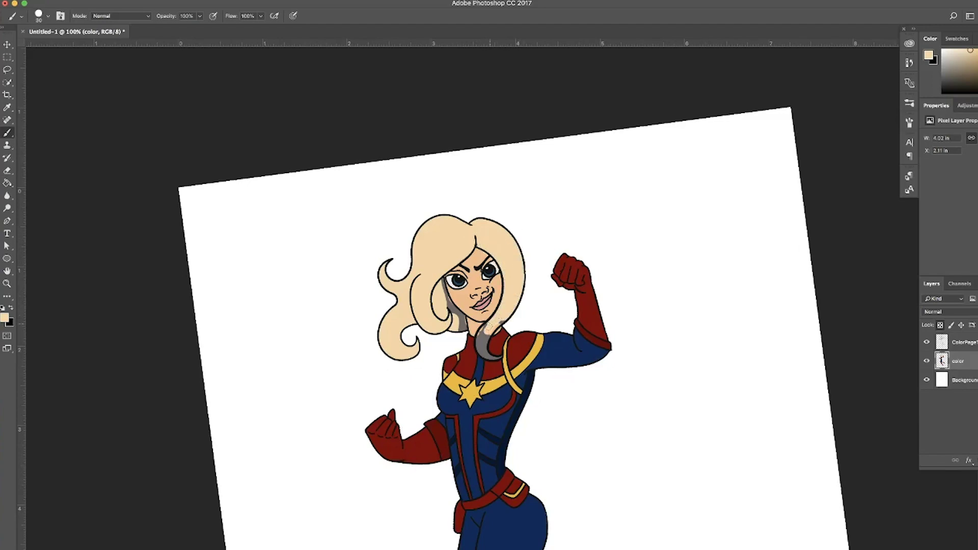
scroll(499, 305, "up", 2)
left_click_drag(305, 239, 368, 362)
key("bracketleft")
key("bracketleft")
mouse_move(430, 415)
left_mouse_down()
mouse_move(438, 438)
mouse_move(479, 464)
left_mouse_up()
Step: Undo a stray fill and trace a navy shadow along the underarm and side
left_click(480, 438, "alt")
left_click(442, 155, "alt")
left_click(476, 181, "alt")
left_click(435, 229, "alt")
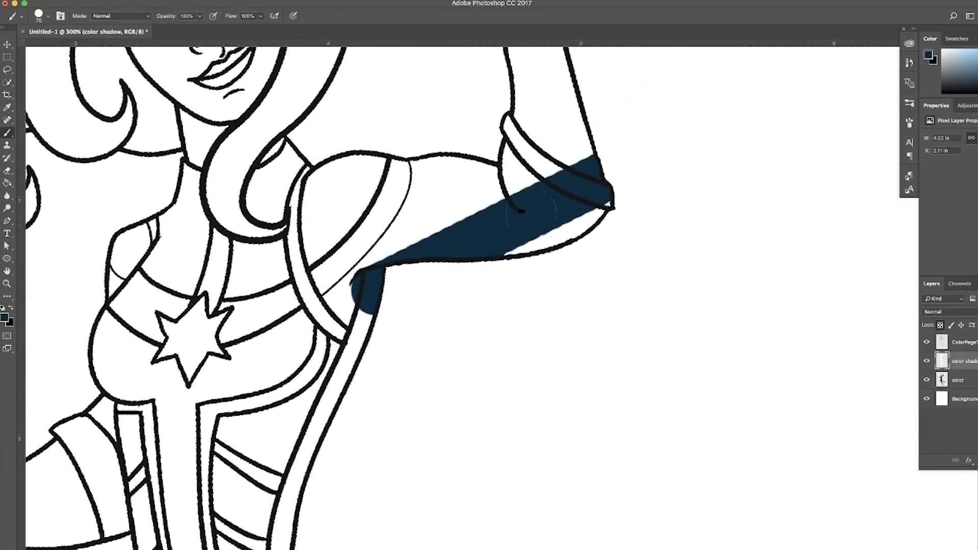
key("ctrl+z")
left_click(370, 290, "alt")
mouse_move(367, 268)
left_mouse_down()
mouse_move(609, 204)
mouse_move(351, 359)
mouse_move(290, 492)
left_mouse_up()
Step: Refine the side shadow with white clean-up and add navy shading near the strap and cuff
scroll(463, 323, "down", 5)
scroll(463, 323, "down", 5)
key("[")
key("[")
key("[")
mouse_move(377, 281)
left_mouse_down()
mouse_move(397, 326)
mouse_move(371, 377)
mouse_move(450, 385)
mouse_move(372, 372)
mouse_move(352, 305)
left_mouse_up()
key("]")
key("x")
left_click_drag(336, 158, 346, 303)
key("x")
left_click_drag(367, 117, 362, 289)
mouse_move(438, 367)
left_mouse_down()
mouse_move(367, 390)
mouse_move(448, 369)
left_mouse_up()
Step: Paint a navy shadow along the boot and clean up its edge in white
key("ctrl+1")
left_click_drag(558, 475, 535, 433)
key("x")
left_click_drag(540, 473, 509, 500)
scroll(530, 305, "up", 5)
key("x")
key("bracketleft")
Step: Paint a navy shadow under the lowered arm and on the fist tip
left_click_drag(382, 282, 459, 262)
key("ctrl+z")
left_click(529, 302, "alt")
left_click_drag(382, 281, 458, 289)
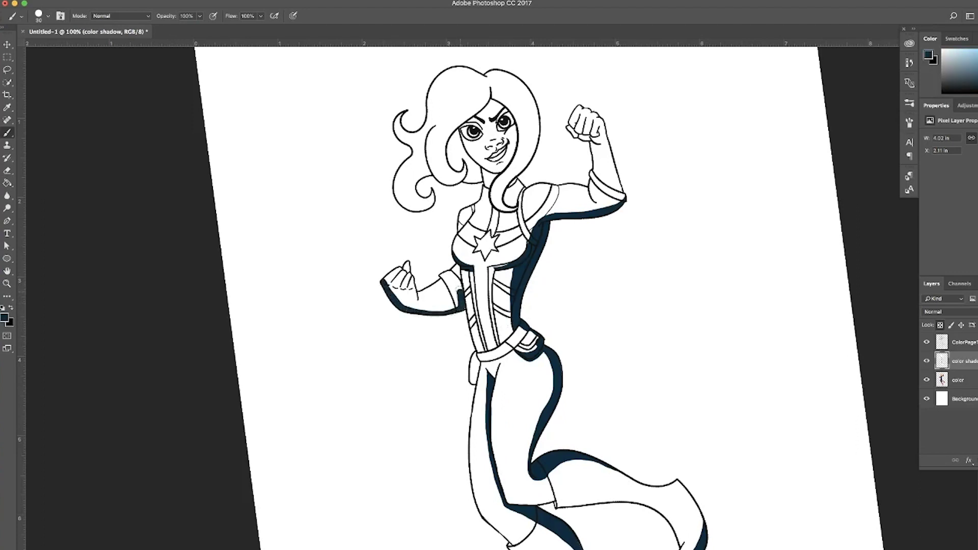
key("x")
left_click(390, 283, "alt")
left_click_drag(406, 264, 410, 274)
Step: Shade inside the hair beside the face and around the curls in navy, cleaning edges with white
mouse_move(454, 133)
left_mouse_down()
mouse_move(456, 168)
mouse_move(468, 161)
mouse_move(476, 180)
mouse_move(464, 157)
mouse_move(476, 180)
mouse_move(504, 176)
mouse_move(501, 142)
left_mouse_up()
key("[")
key("[")
key("[")
key("]")
key("]")
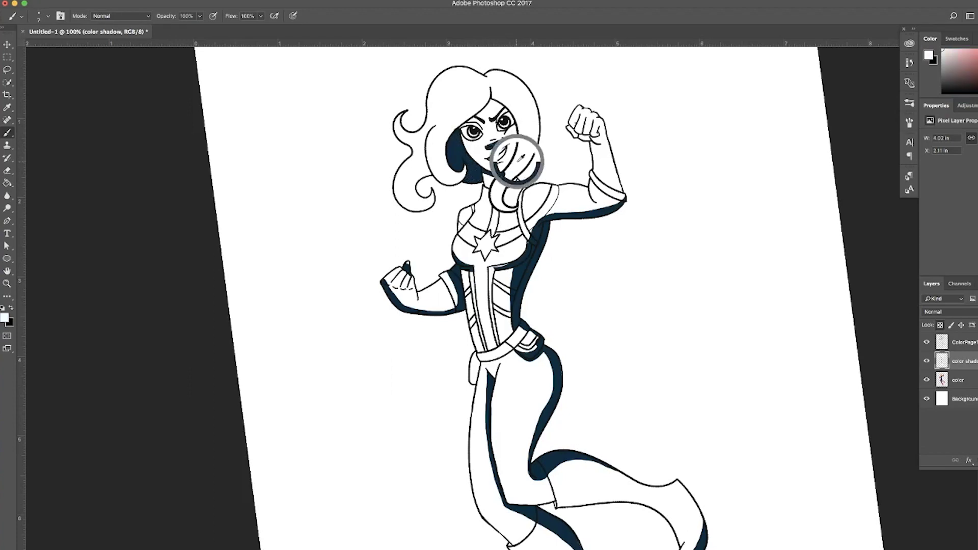
left_click_drag(514, 180, 508, 209)
mouse_move(535, 114)
left_mouse_down()
mouse_move(529, 168)
mouse_move(505, 199)
mouse_move(538, 150)
left_mouse_up()
key("x")
key("x")
mouse_move(429, 173)
left_mouse_down()
mouse_move(396, 200)
mouse_move(435, 208)
left_mouse_up()
key("x")
mouse_move(395, 179)
left_mouse_down()
mouse_move(413, 203)
mouse_move(436, 196)
left_mouse_up()
Step: Shade the hair's inner left edge and the right side of the face, touching up near the mouth
key("x")
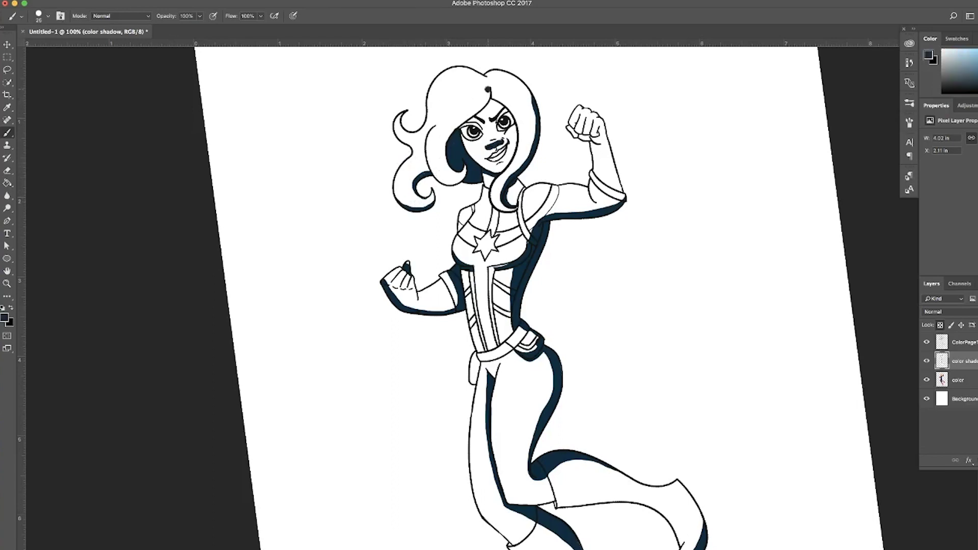
left_click_drag(489, 89, 448, 168)
mouse_move(479, 113)
left_mouse_down()
mouse_move(509, 102)
mouse_move(517, 127)
mouse_move(502, 178)
left_mouse_up()
key("x")
left_click_drag(493, 96, 519, 133)
key("bracketleft")
key("bracketleft")
key("bracketleft")
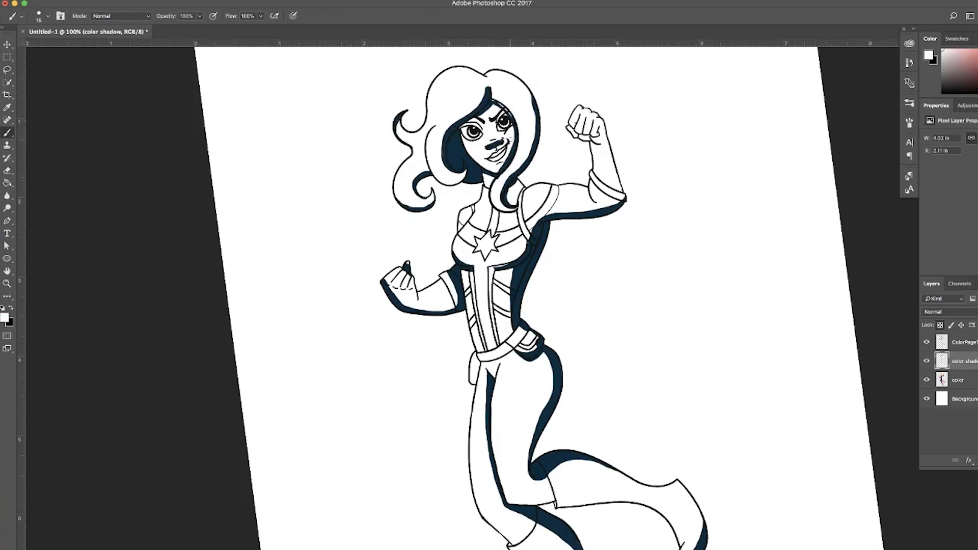
key("x")
key("x")
mouse_move(497, 164)
left_mouse_down()
mouse_move(505, 171)
mouse_move(495, 162)
left_mouse_up()
key("x")
Step: Add small navy shadows above the right eye, around the mouth and cheek, and on the raised fist
mouse_move(504, 111)
left_mouse_down()
mouse_move(493, 123)
mouse_move(474, 119)
mouse_move(483, 130)
mouse_move(461, 129)
left_mouse_up()
left_click_drag(490, 158, 502, 148)
mouse_move(499, 151)
left_mouse_down()
mouse_move(508, 144)
mouse_move(499, 144)
left_mouse_up()
key("bracketright")
key("bracketright")
mouse_move(569, 125)
left_mouse_down()
mouse_move(600, 142)
mouse_move(586, 138)
left_mouse_up()
Step: Shade the raised fist, upper arm and lowered fist in navy
left_click_drag(417, 258, 384, 283)
left_click_drag(597, 140, 591, 165)
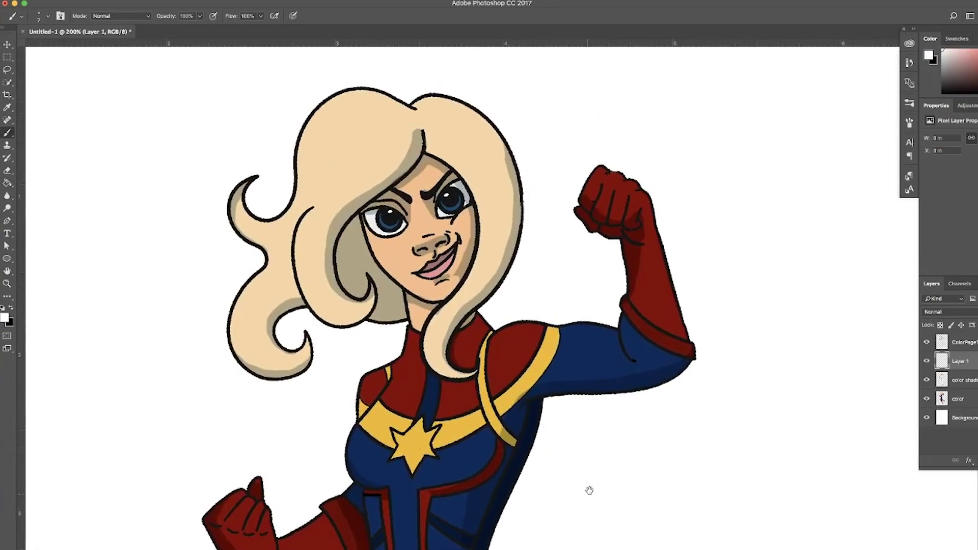
key("Return")
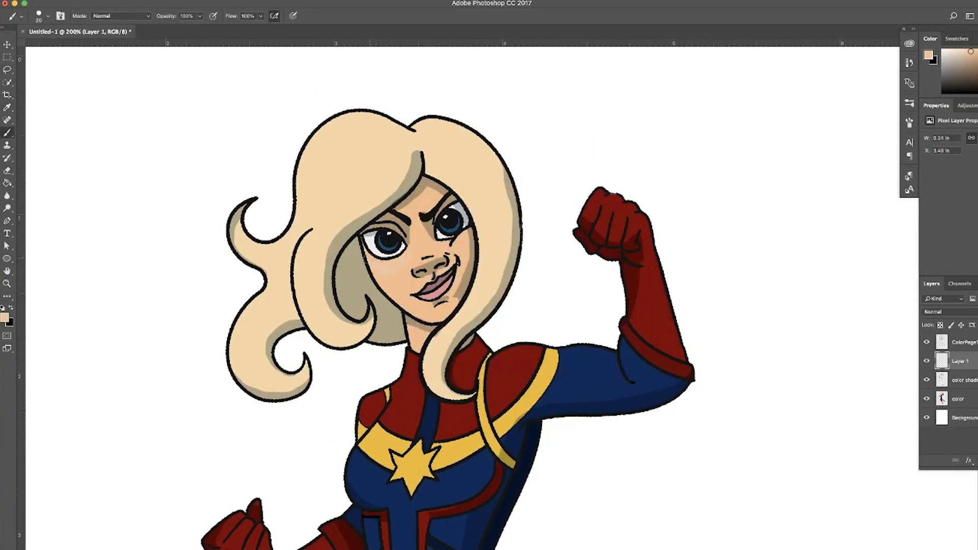
Step: Set the brush to 34% opacity and size 25, then dab a faint peach skin wash on the face
key("bracketleft")
key("3")
key("4")
key("bracketright")
left_click_drag(423, 224, 438, 240)
left_click(422, 183, "alt")
left_click_drag(423, 182, 415, 204)
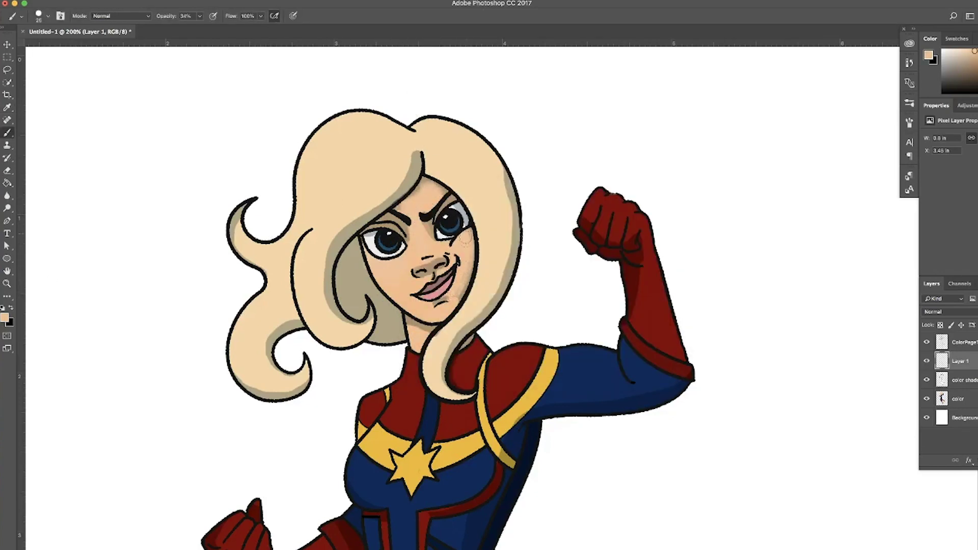
Step: Choose a pink and paint blush on the left cheek
left_click(4, 317)
left_click(552, 306)
key("Return")
left_click(5, 318)
left_click(640, 203)
left_click_drag(382, 278, 395, 273)
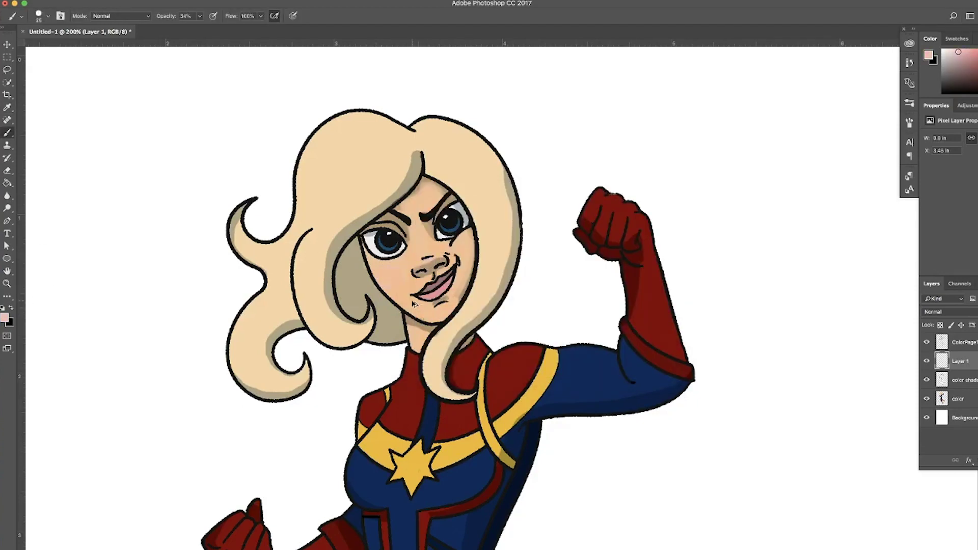
Step: Add faint red shading at 4% opacity on the nose, eye, chin and forehead
left_click(5, 318)
left_click(524, 243)
left_click(639, 202)
left_click_drag(199, 16, 181, 29)
left_click_drag(413, 266, 438, 260)
left_click_drag(461, 233, 470, 250)
left_click_drag(431, 317, 448, 310)
left_click_drag(402, 213, 428, 203)
Step: Soften the nose shading with sampled peach, raising the brush opacity to 13%
left_click(428, 198, "alt")
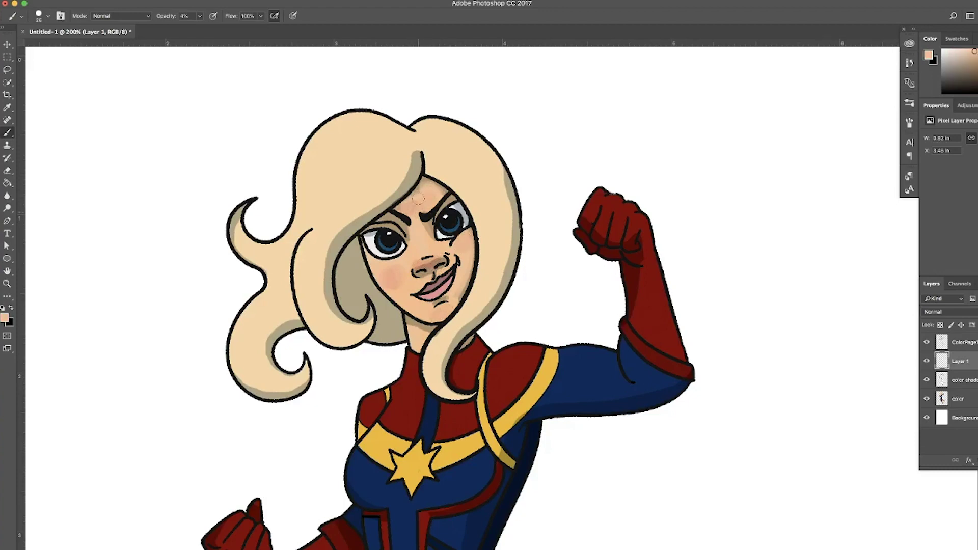
left_click_drag(441, 240, 420, 260)
left_click_drag(200, 16, 200, 30)
left_click_drag(412, 271, 433, 266)
Step: Choose a lighter cream hair highlight colour, then sample the suit's dark red
key("i")
left_click(4, 318)
left_click(357, 147)
key("Return")
key("b")
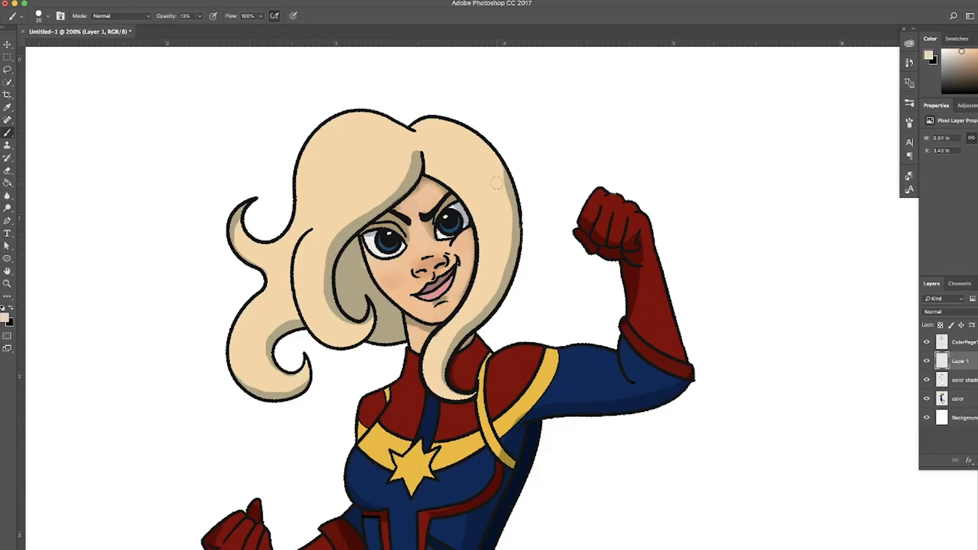
left_click(4, 318)
left_click(641, 205)
left_click(5, 318)
left_click(630, 206)
left_click(541, 244)
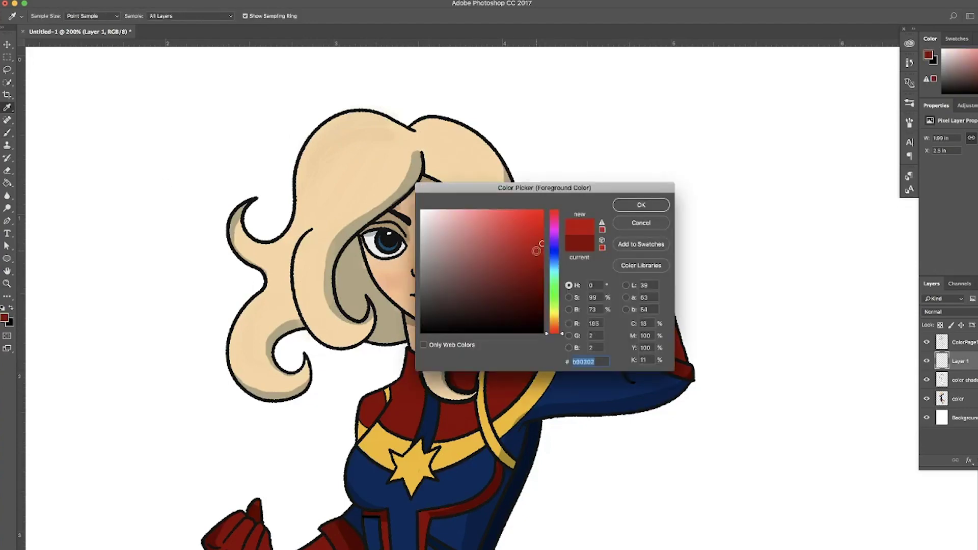
Step: On the color layer, paint lighter red highlights on the raised fist, shoulder panel and chest panel
key("Return")
key("alt+bracketleft")
key("alt+bracketleft")
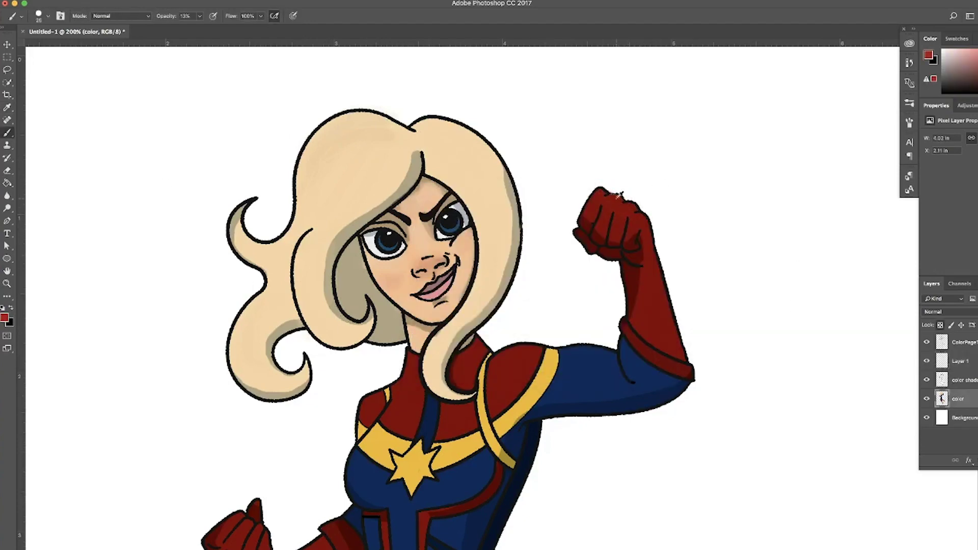
key("bracketleft")
key("bracketleft")
key("bracketleft")
left_click(4, 318)
key("Return")
mouse_move(585, 193)
left_mouse_down()
mouse_move(634, 229)
mouse_move(675, 345)
mouse_move(661, 346)
left_mouse_up()
key("bracketright")
key("bracketright")
key("bracketright")
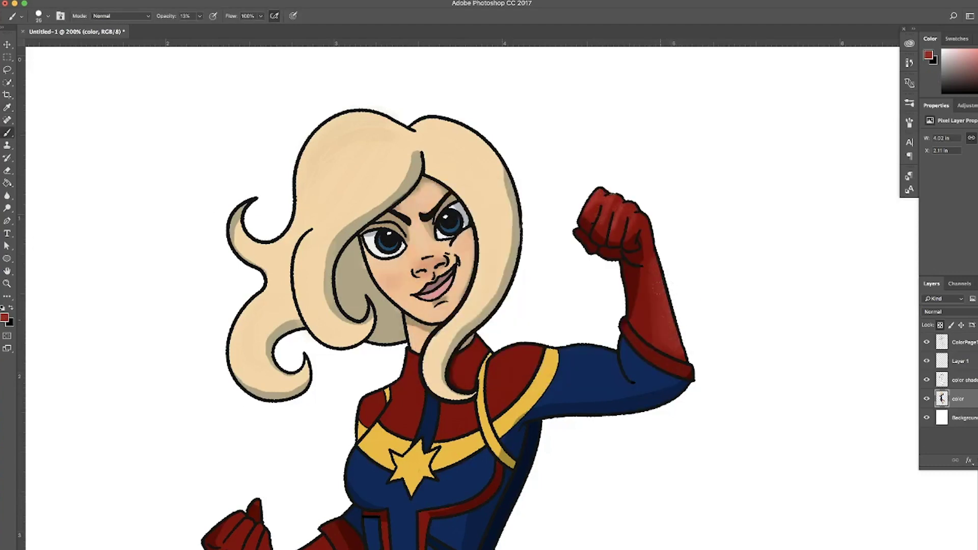
left_click_drag(489, 371, 530, 351)
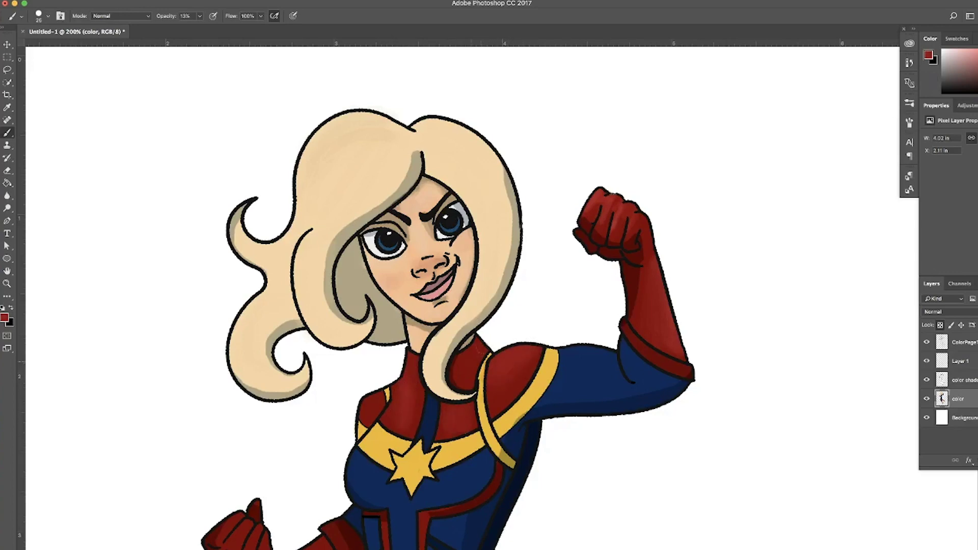
left_click_drag(478, 346, 464, 372)
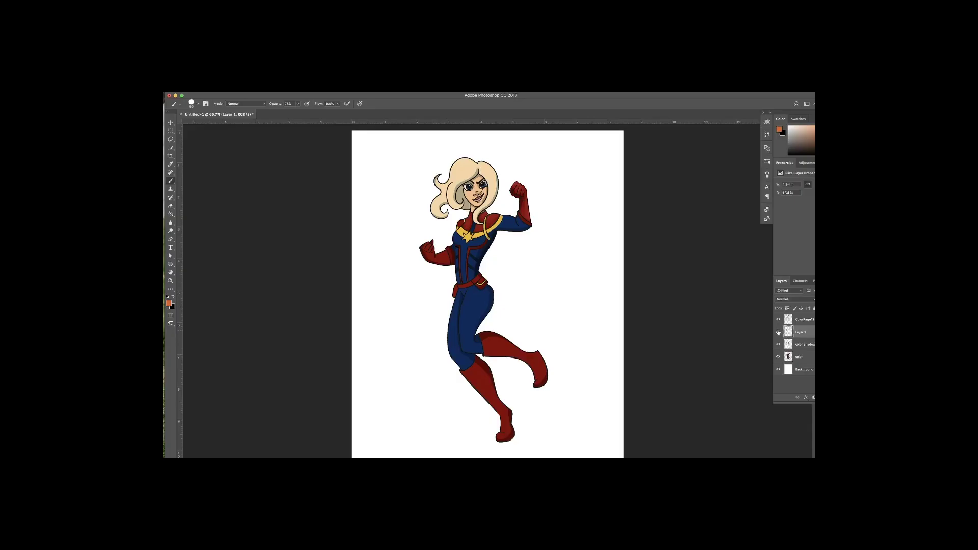